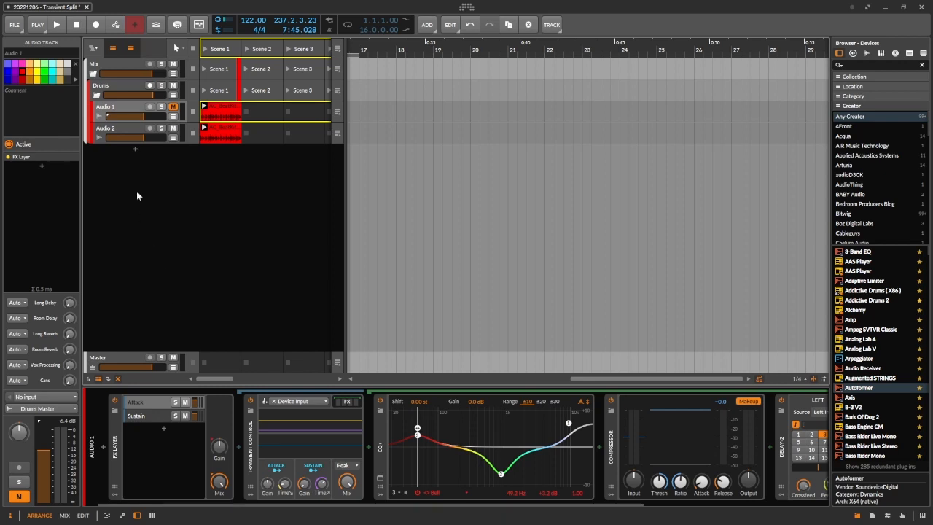
# Step: Select the Audio 2 track and view the device chains for Transients and Tones in its Transient Split
pyautogui.click(121, 135)
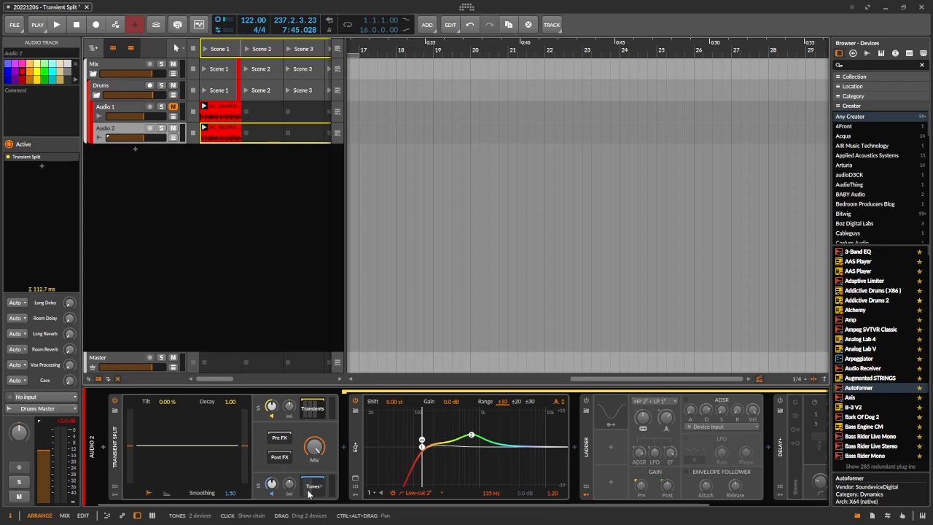
pyautogui.click(314, 408)
pyautogui.click(314, 408)
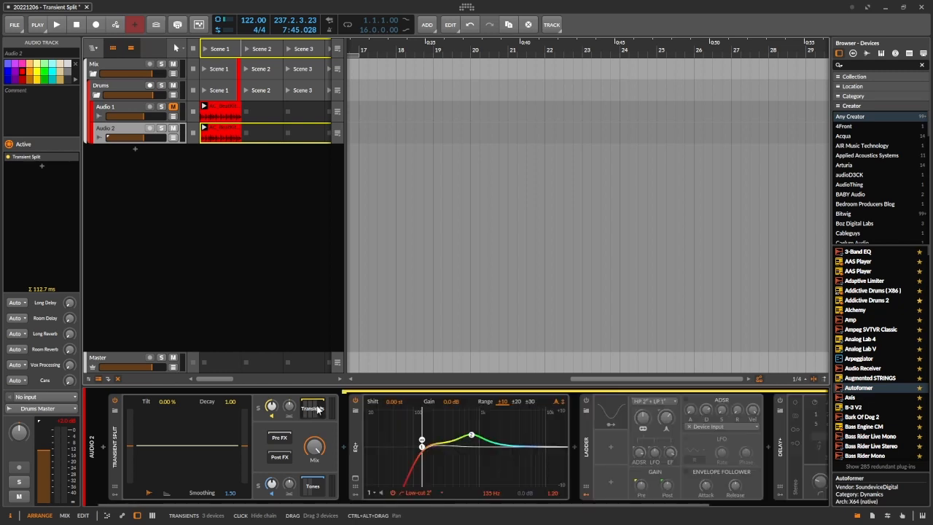
pyautogui.click(355, 447)
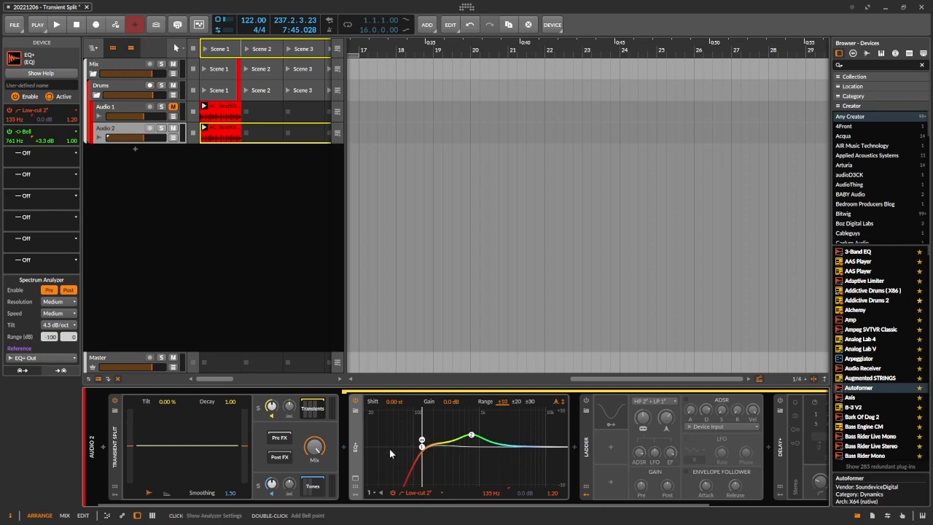
pyautogui.click(308, 487)
pyautogui.click(355, 400)
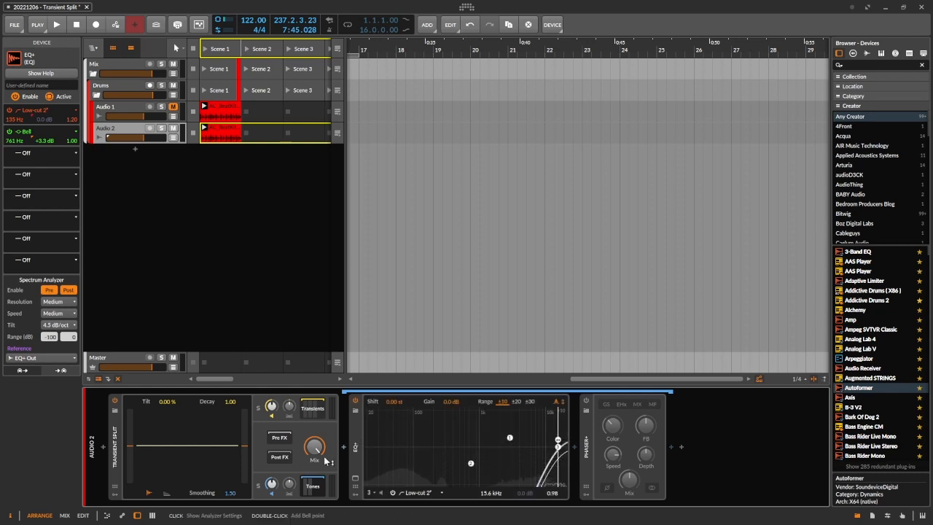
pyautogui.click(313, 410)
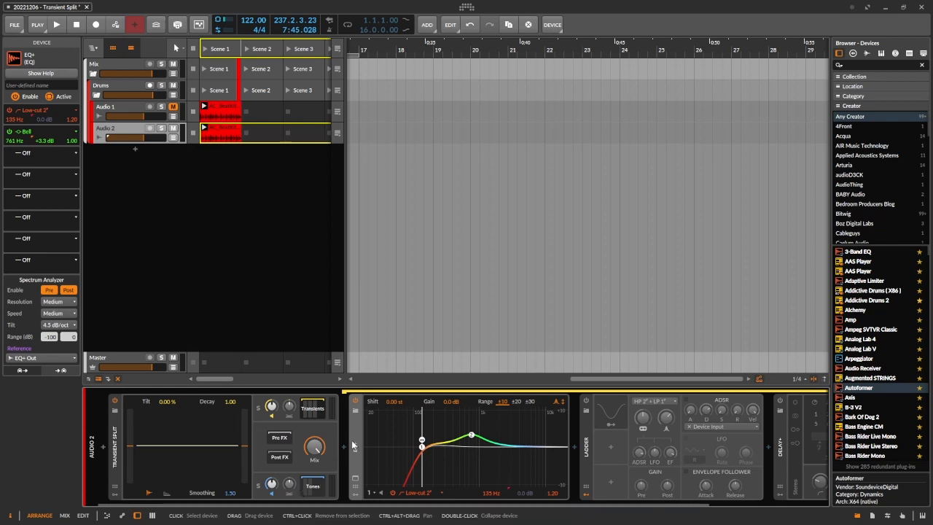
# Step: Compare playback of Scene 1 with the Transient Split device bypassed and with it re-enabled
pyautogui.click(114, 403)
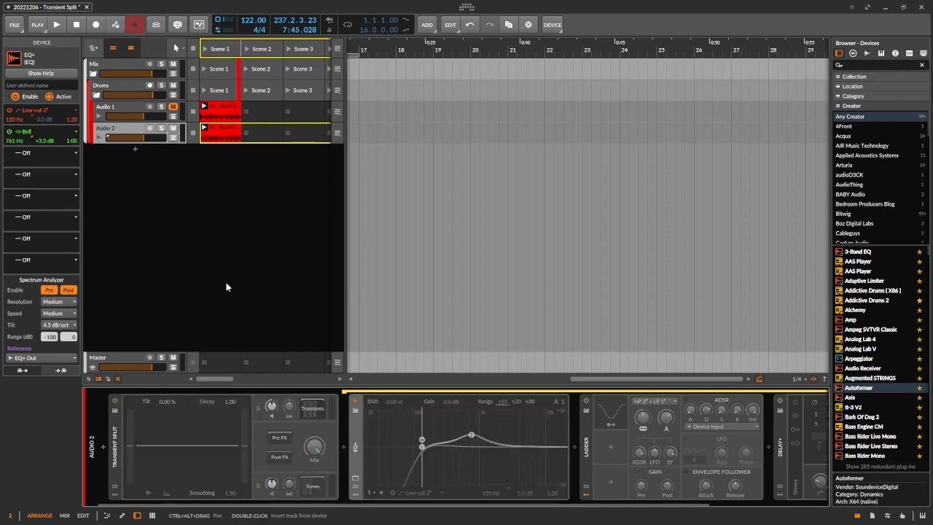
pyautogui.click(204, 51)
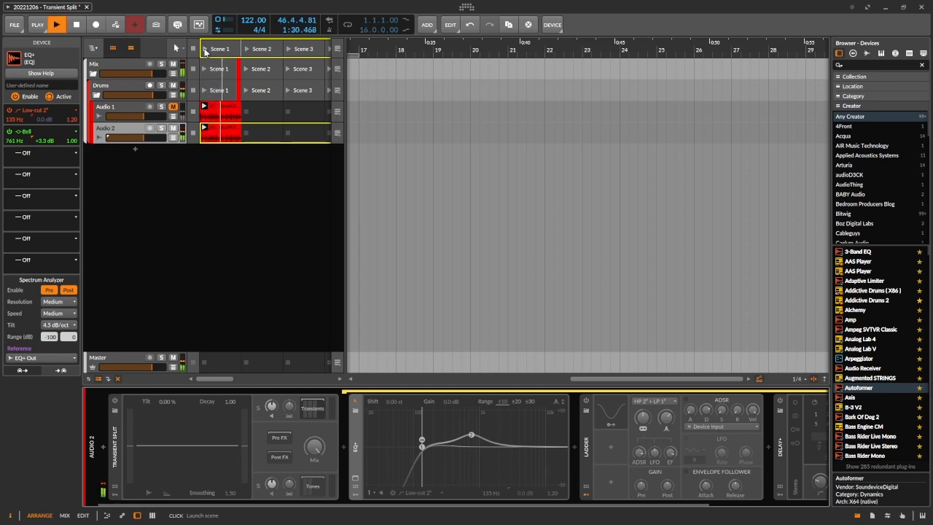
pyautogui.press('space')
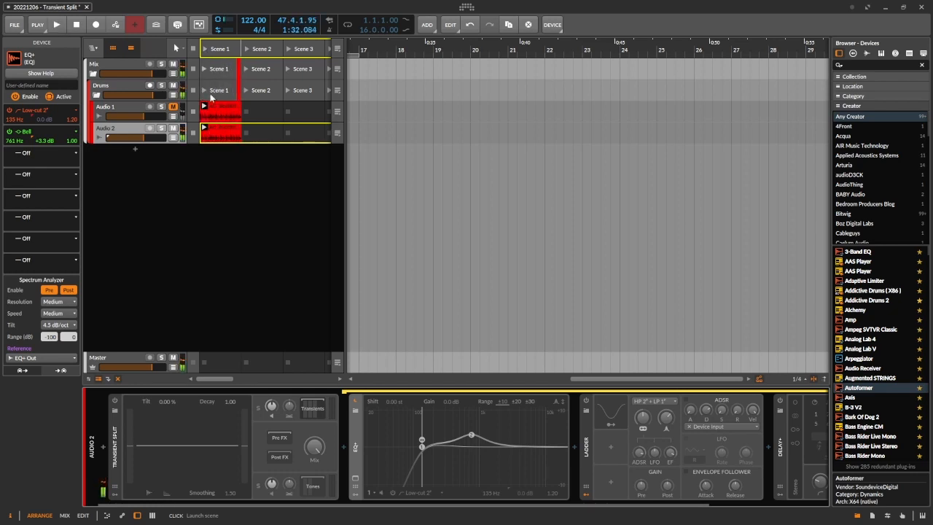
pyautogui.click(116, 401)
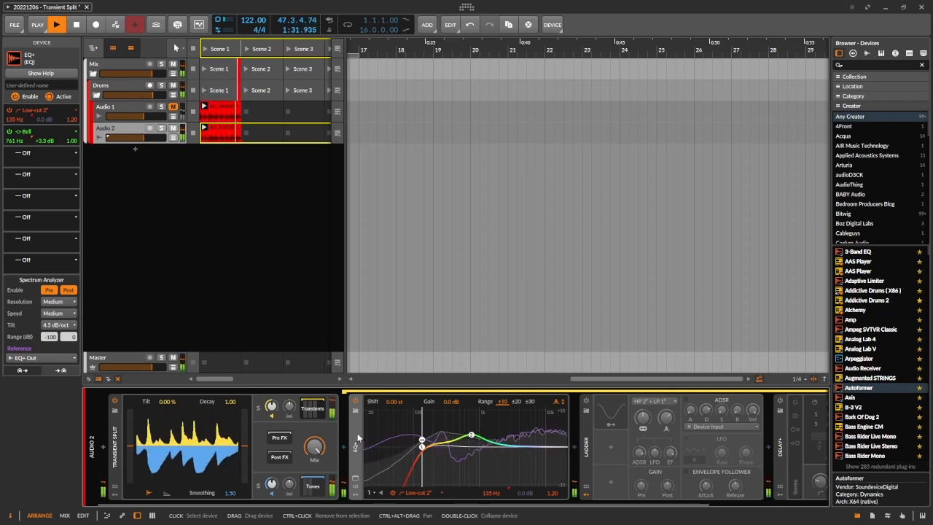
pyautogui.press('space')
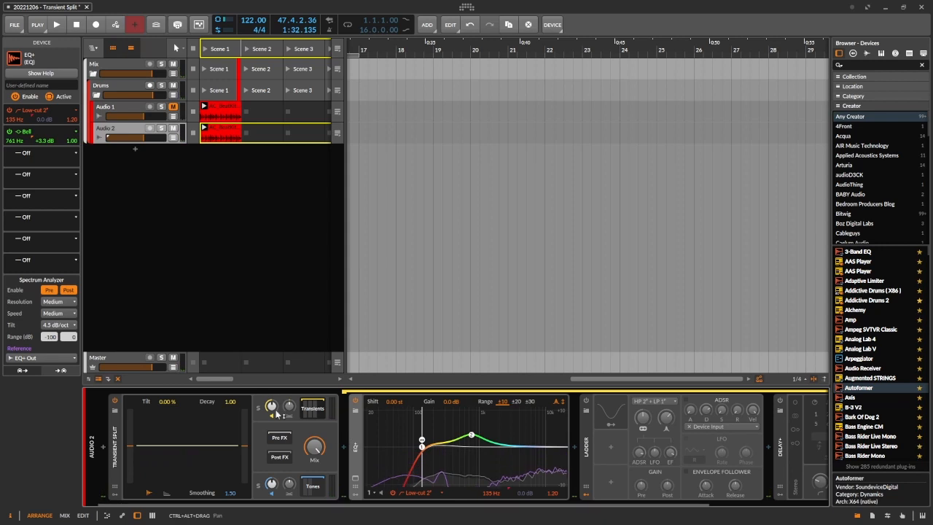
# Step: In the Transients chain's EQ+, move the low-cut to about 92 Hz with Q 1.08 and the bell to about 725 Hz at +3.0 dB
pyautogui.click(309, 410)
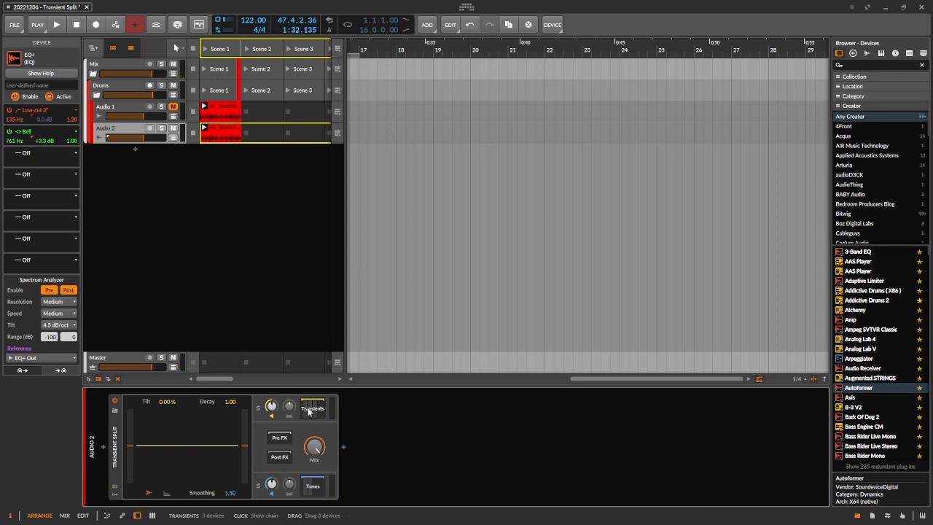
pyautogui.click(309, 410)
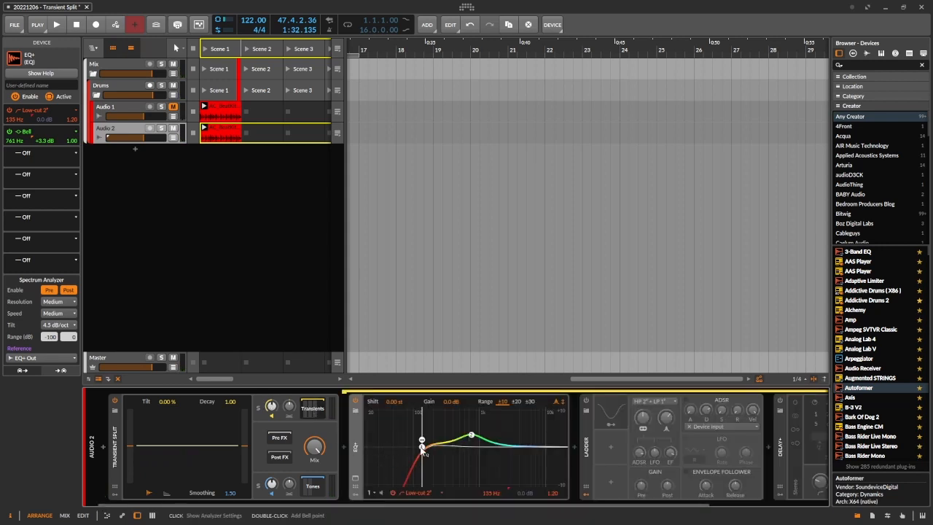
pyautogui.press('space')
pyautogui.moveTo(423, 451)
pyautogui.mouseDown()
pyautogui.moveTo(379, 451)
pyautogui.moveTo(543, 454)
pyautogui.moveTo(450, 462)
pyautogui.moveTo(411, 453)
pyautogui.mouseUp()
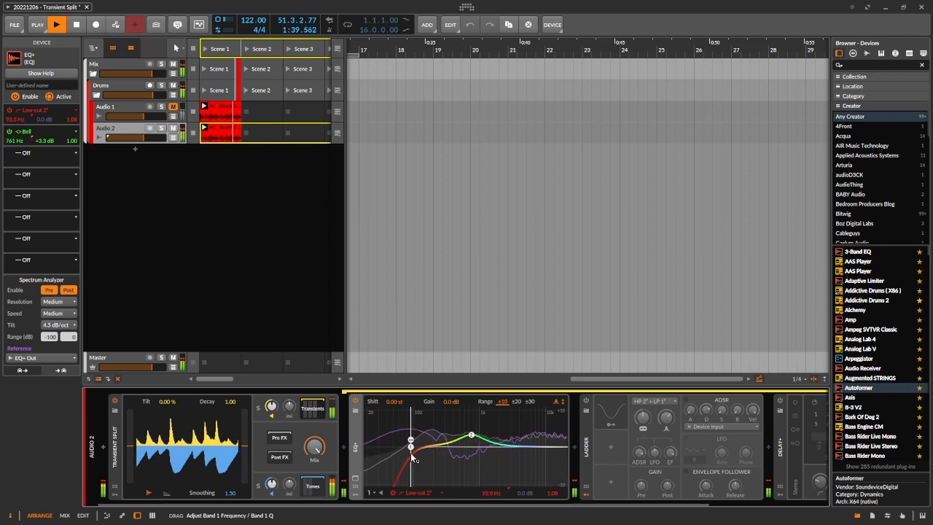
pyautogui.moveTo(472, 439)
pyautogui.mouseDown()
pyautogui.moveTo(478, 450)
pyautogui.moveTo(478, 412)
pyautogui.moveTo(479, 473)
pyautogui.moveTo(502, 459)
pyautogui.moveTo(549, 466)
pyautogui.moveTo(496, 461)
pyautogui.moveTo(471, 436)
pyautogui.mouseUp()
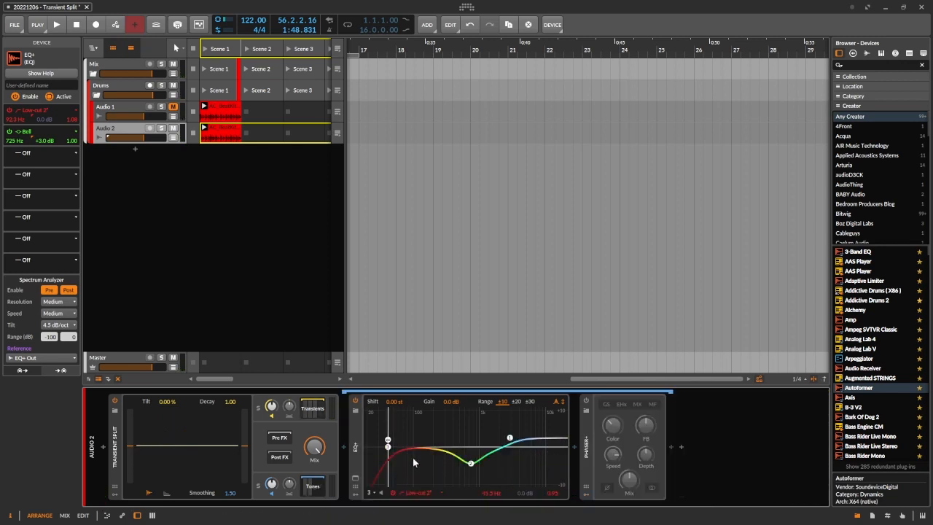
# Step: In the Tones chain's EQ+, adjust the low-cut band to about 133 Hz with Q 1.63 while playing the drums
pyautogui.press('space')
pyautogui.moveTo(386, 446); pyautogui.dragTo(414, 445)
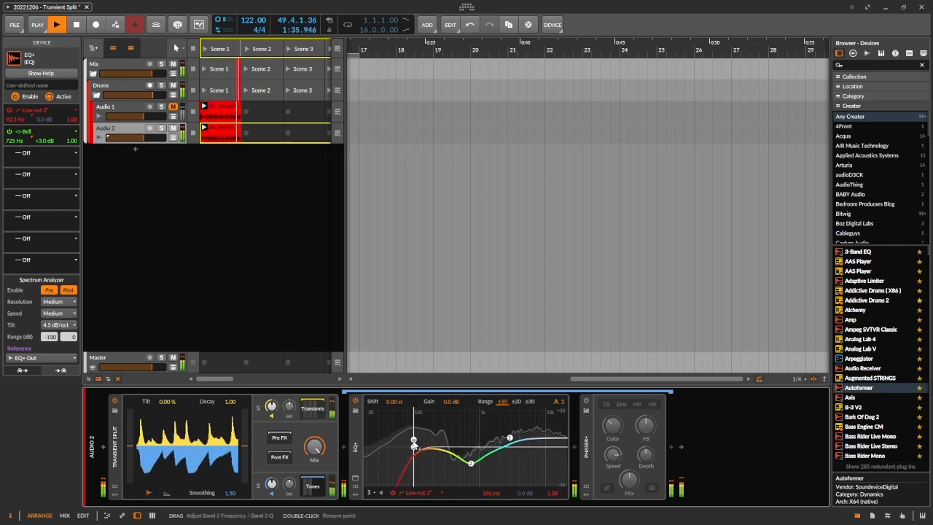
pyautogui.press('space')
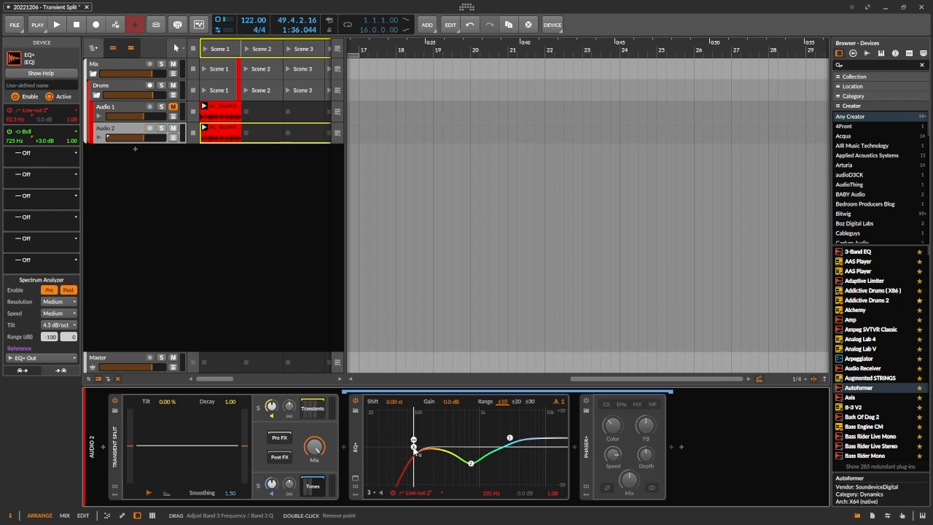
pyautogui.press('space')
pyautogui.moveTo(414, 446); pyautogui.dragTo(422, 427)
pyautogui.press('space')
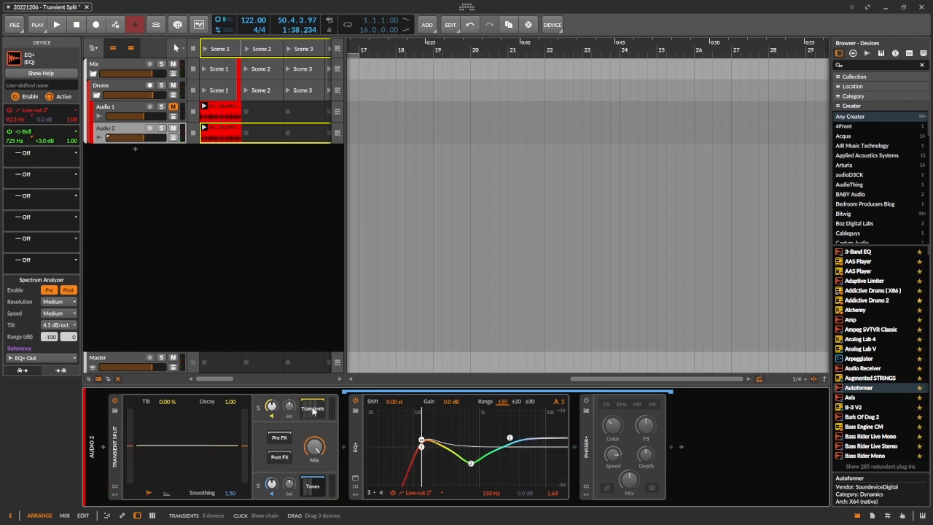
# Step: Inspect the Transients EQ+ spectrum reference source down to EQ+ Out in Audio 2's Tones chain, and play the drums to view the reference spectrum
pyautogui.click(312, 409)
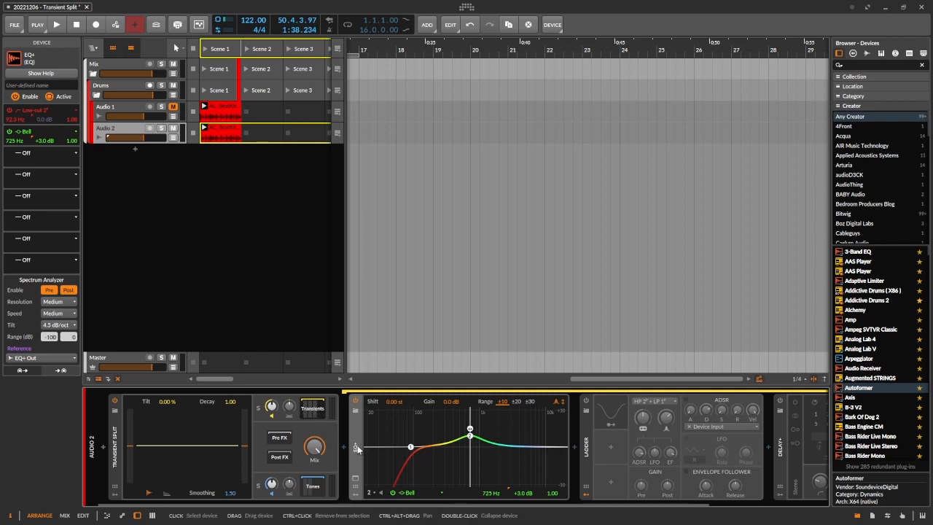
pyautogui.click(71, 358)
pyautogui.moveTo(51, 392)
pyautogui.moveTo(110, 393)
pyautogui.moveTo(167, 396)
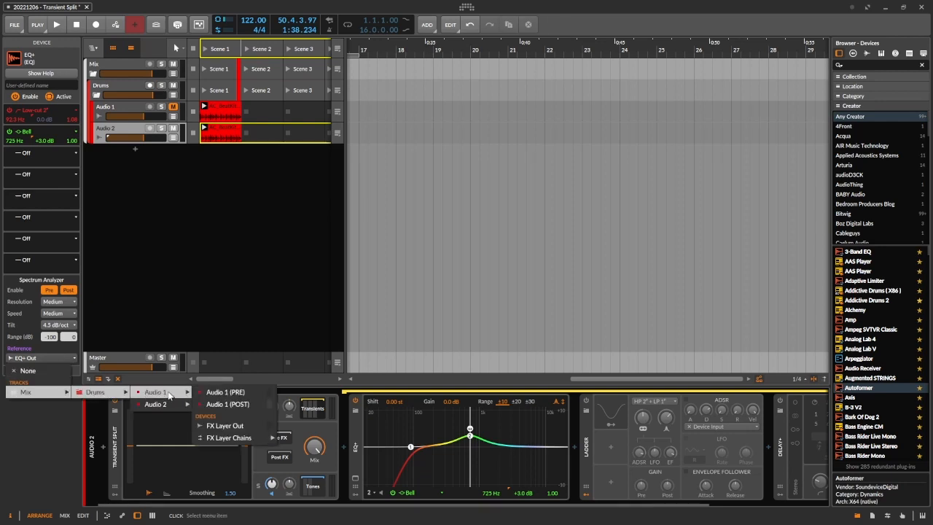
pyautogui.moveTo(270, 414)
pyautogui.moveTo(339, 413)
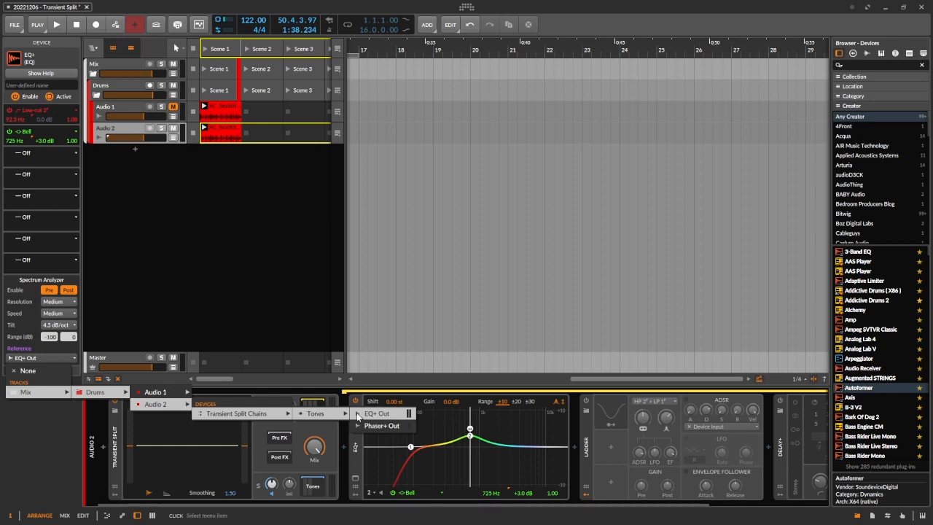
pyautogui.click(359, 458)
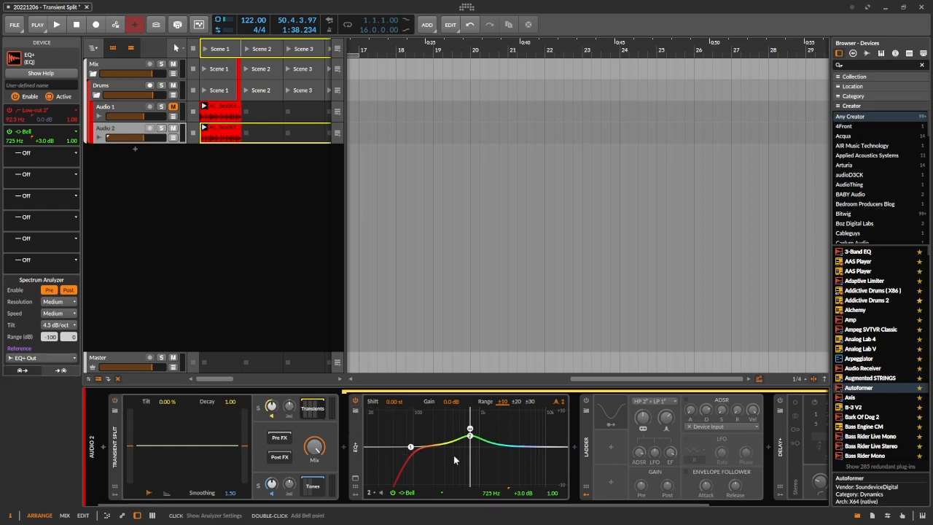
pyautogui.press('space')
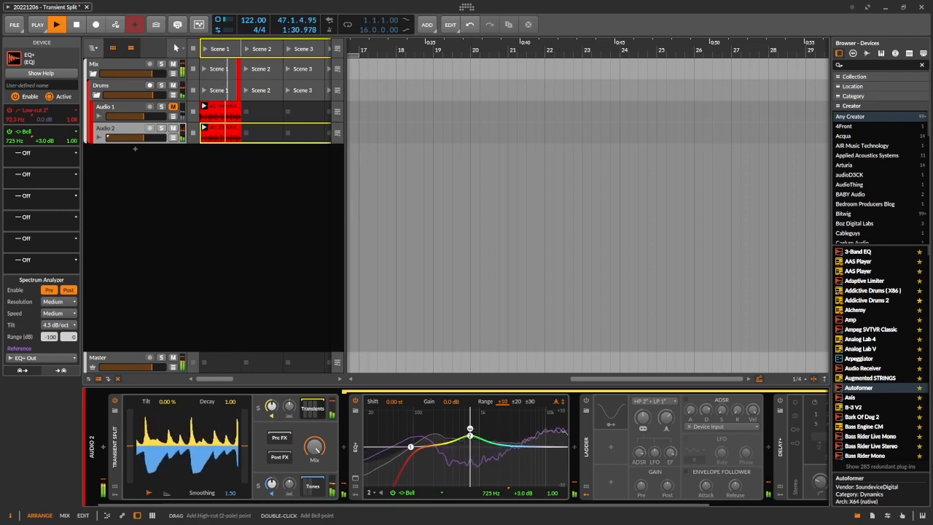
pyautogui.press('space')
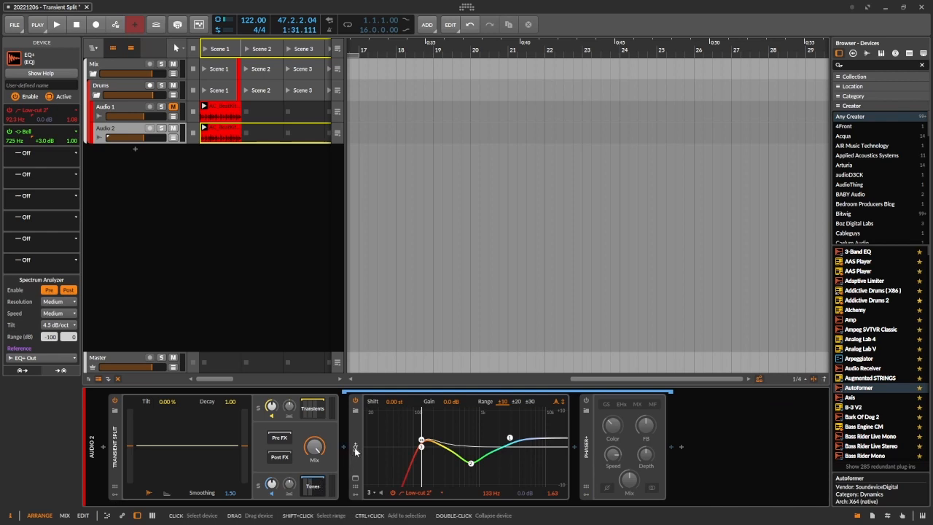
# Step: Play the drums with the Tones EQ+ shown and look through its spectrum analyzer reference sources
pyautogui.press('space')
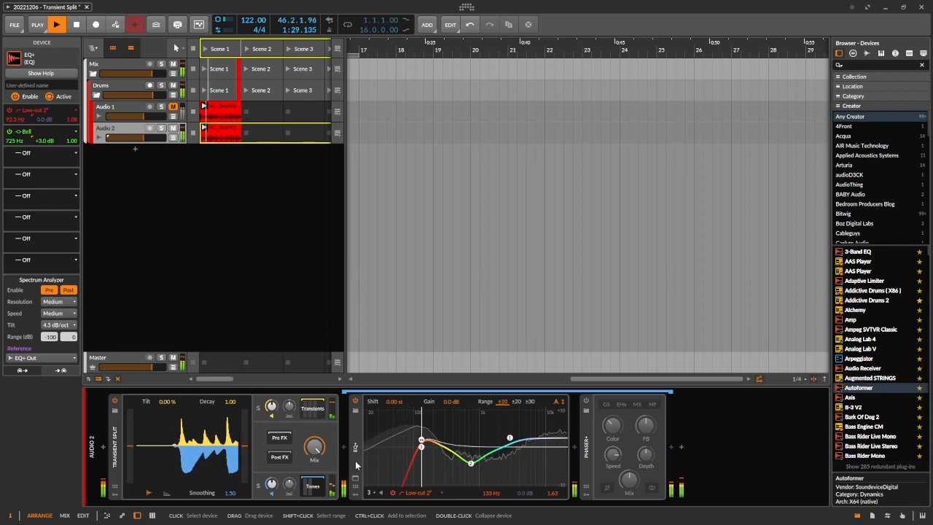
pyautogui.press('space')
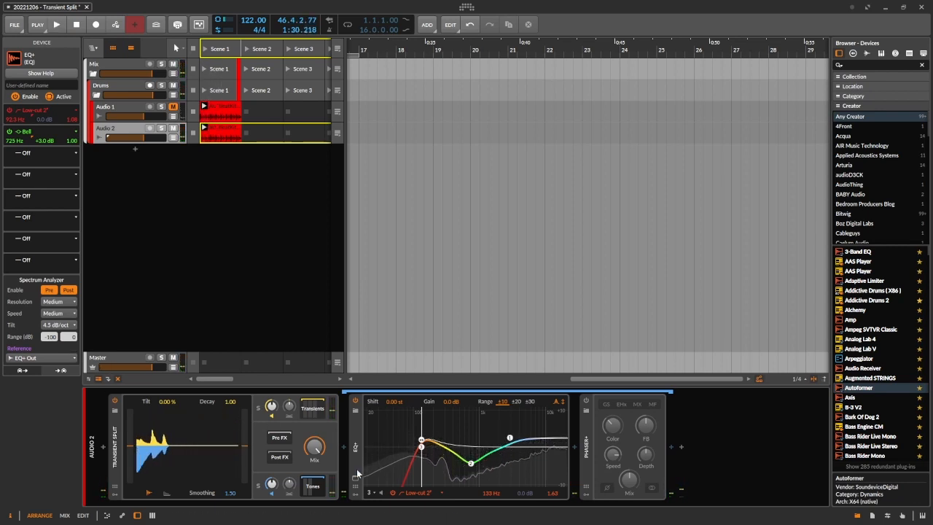
pyautogui.click(356, 447)
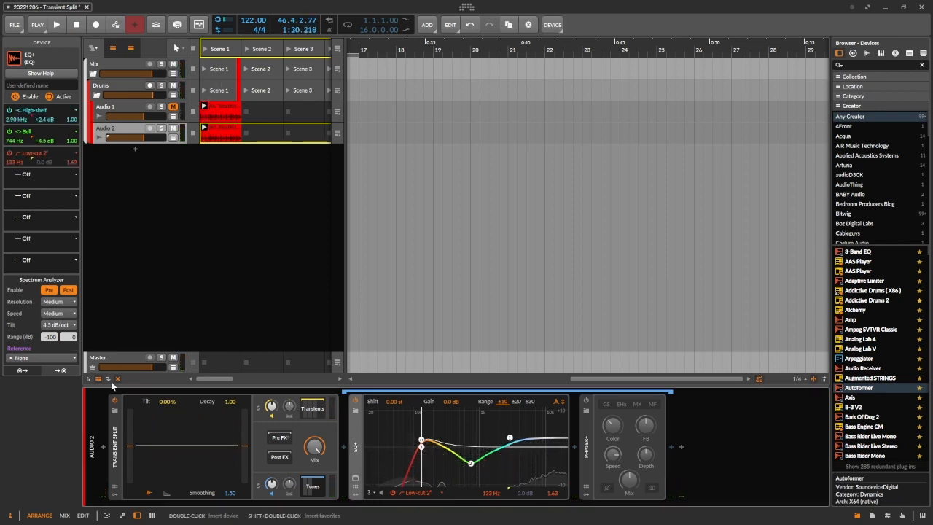
pyautogui.click(72, 358)
pyautogui.moveTo(101, 394)
pyautogui.moveTo(163, 394)
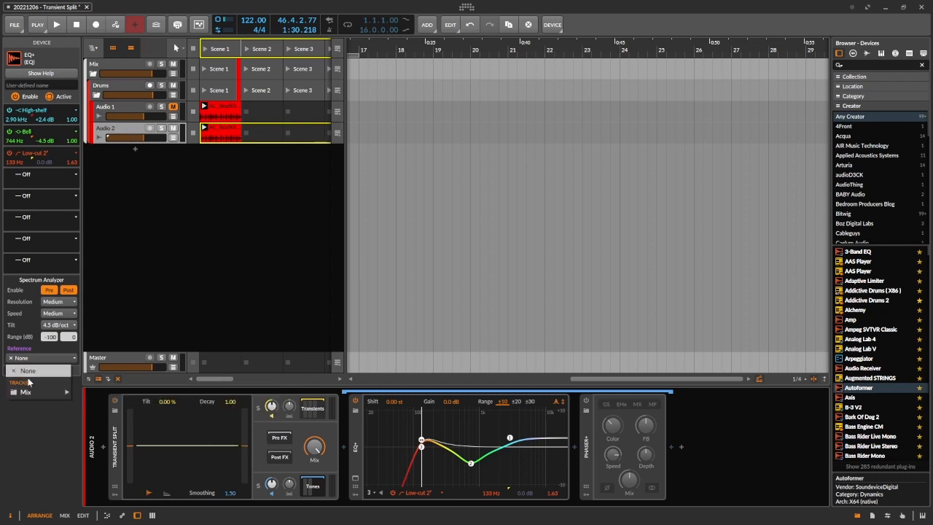
pyautogui.click(42, 350)
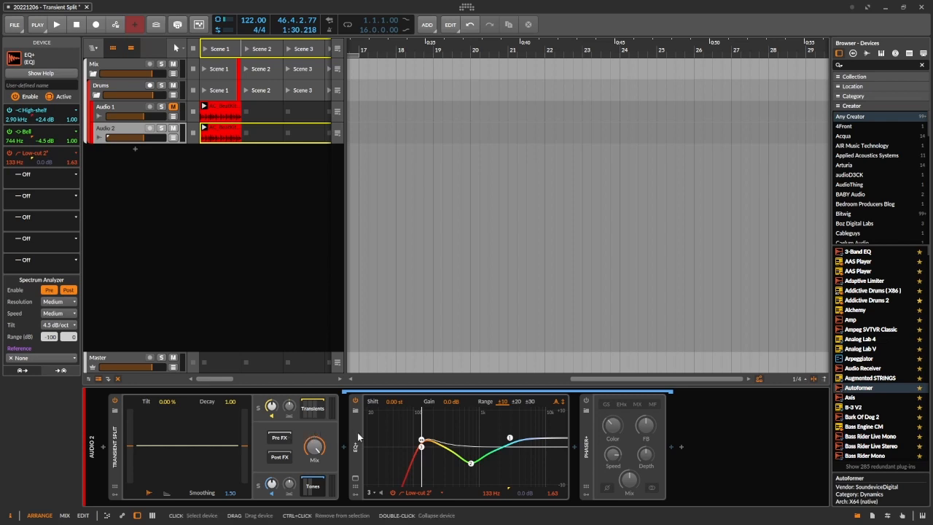
# Step: Show the Transients EQ+ and play the drums to compare its spectrum with the Tones reference
pyautogui.click(311, 410)
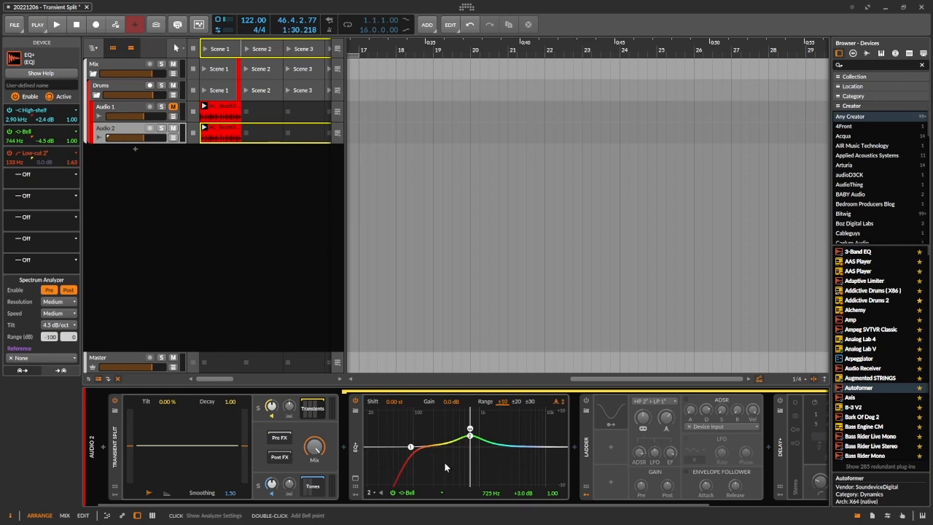
pyautogui.press('space')
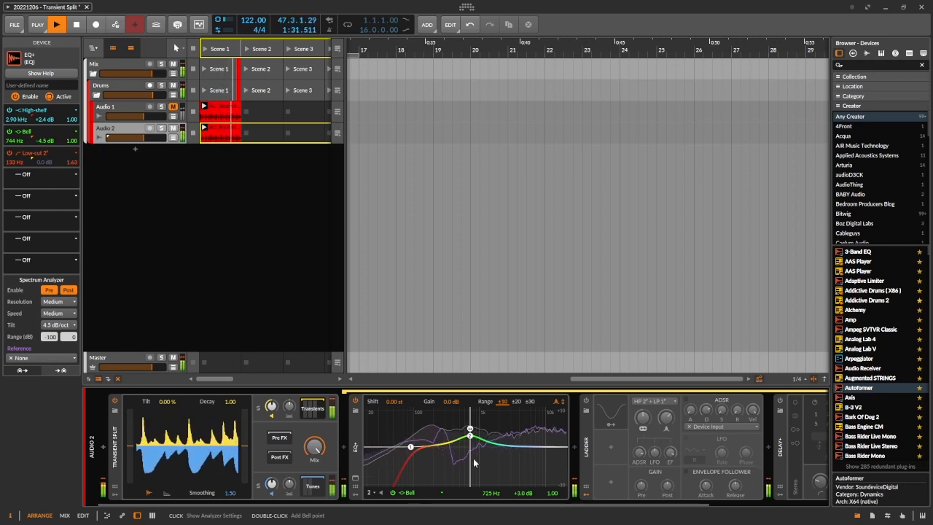
pyautogui.press('space')
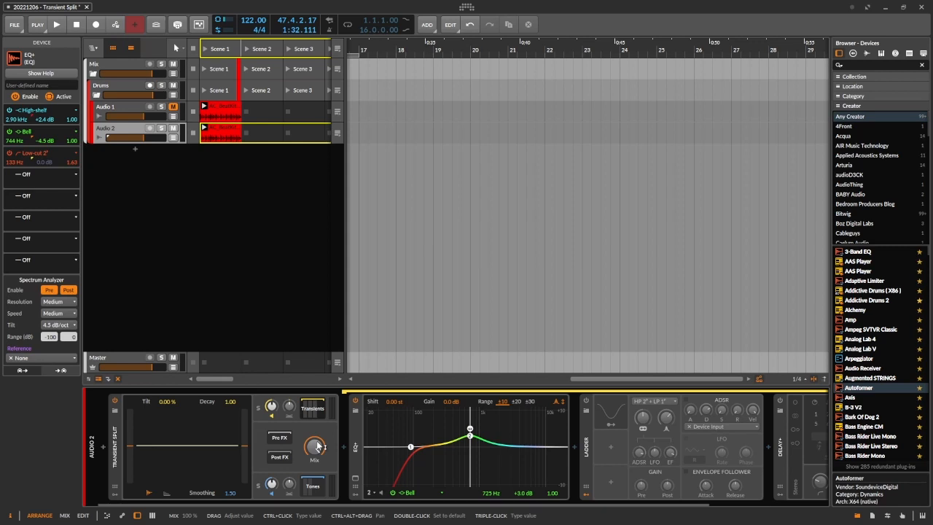
# Step: Audition the Transient Split mix at 0% and 69.5% during playback, and return it to 100%
pyautogui.press('space')
pyautogui.moveTo(315, 444); pyautogui.dragTo(315, 518)
pyautogui.press('space')
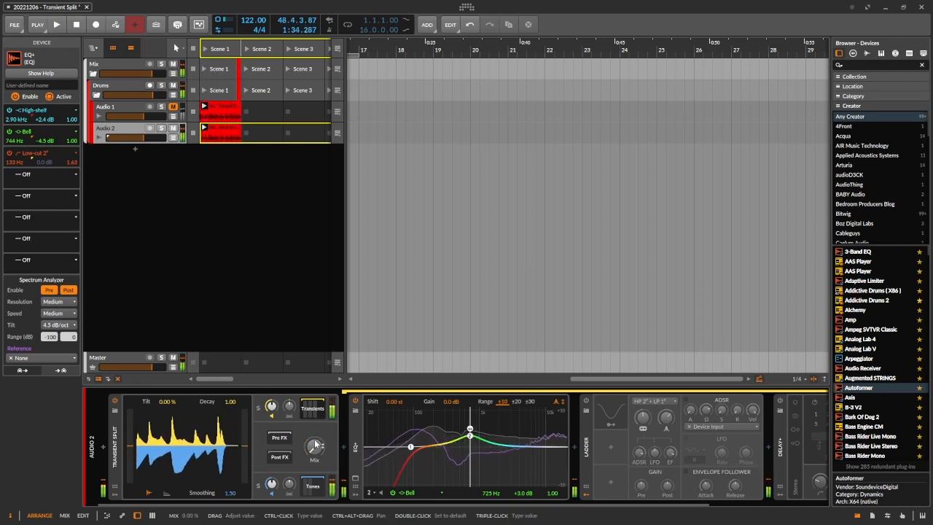
pyautogui.press('space')
pyautogui.moveTo(316, 452); pyautogui.dragTo(316, 415)
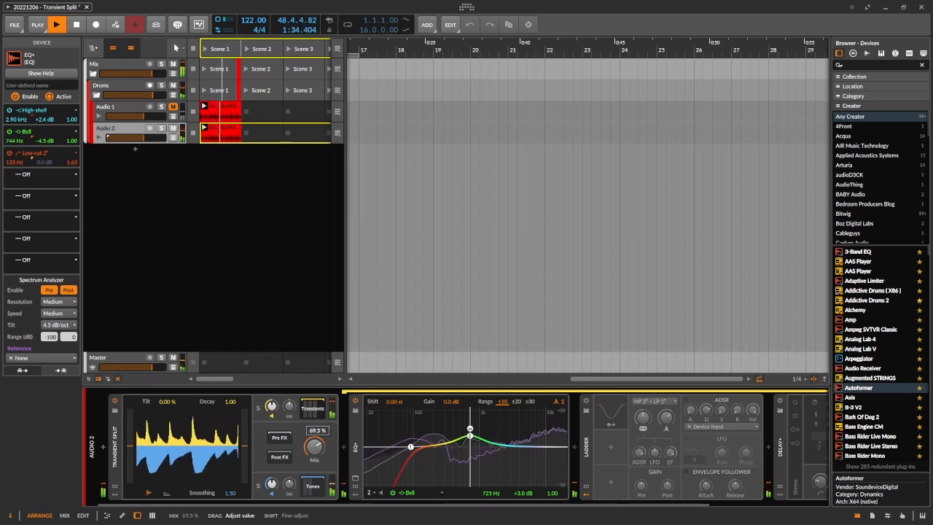
pyautogui.press('space')
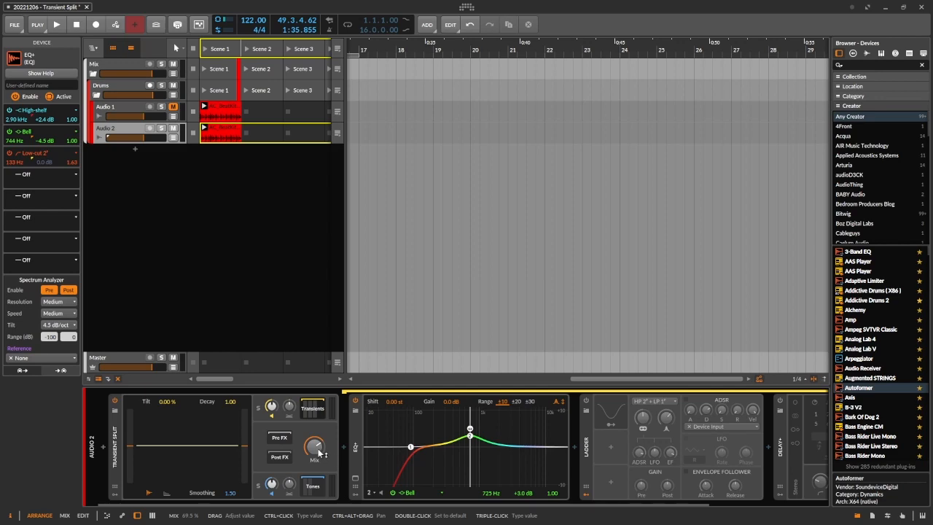
pyautogui.moveTo(317, 450); pyautogui.dragTo(318, 421)
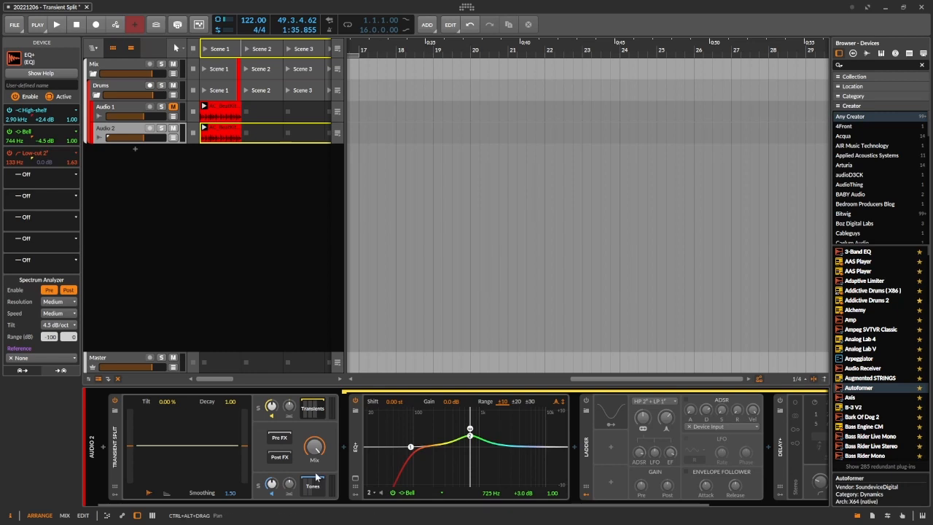
# Step: Play the drums while auditioning the Transients chain panned to 77% and the Tones chain panned to -99%
pyautogui.press('space')
pyautogui.moveTo(290, 409); pyautogui.dragTo(290, 388)
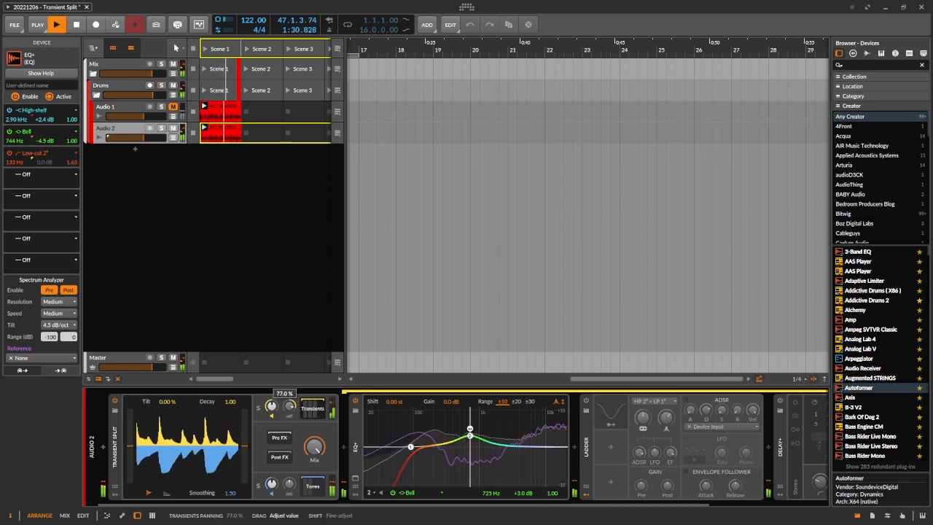
pyautogui.moveTo(289, 480); pyautogui.dragTo(290, 514)
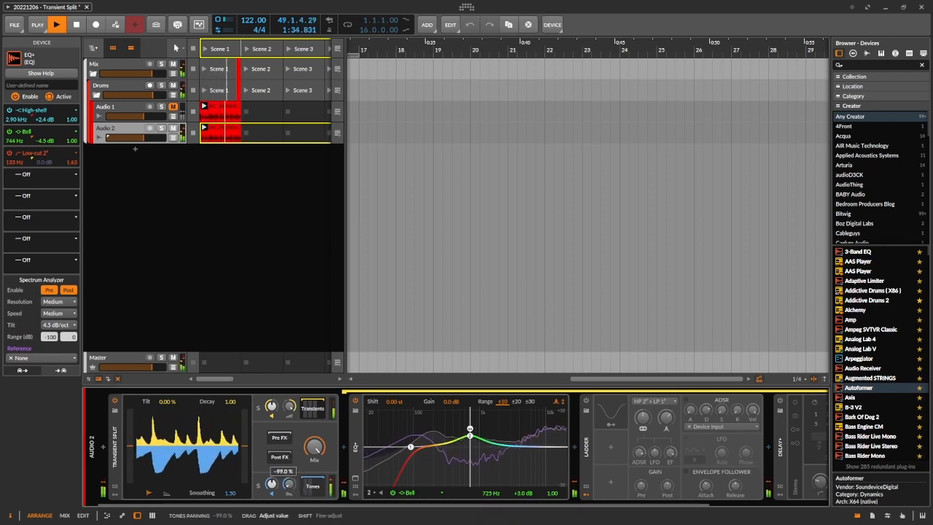
pyautogui.press('space')
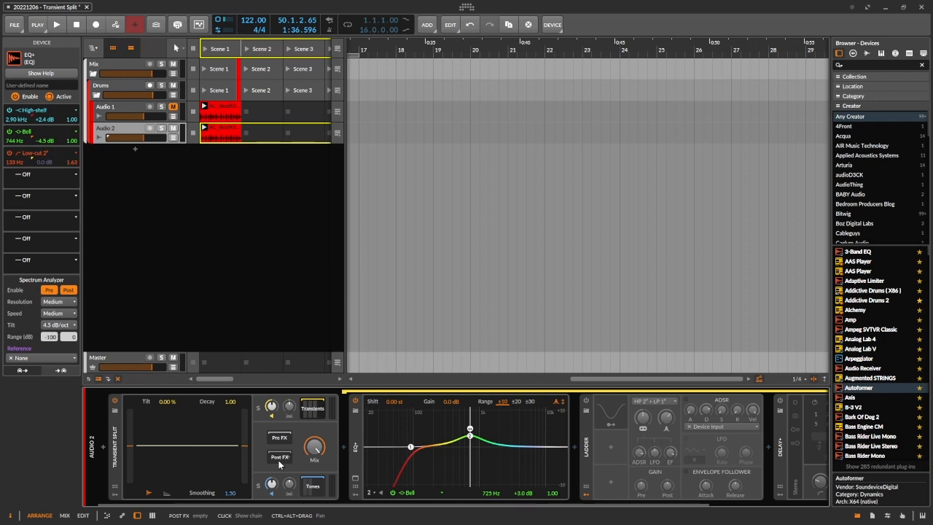
# Step: Insert the Bit-8 distortion device into the Transient Split's Post FX chain
pyautogui.click(279, 457)
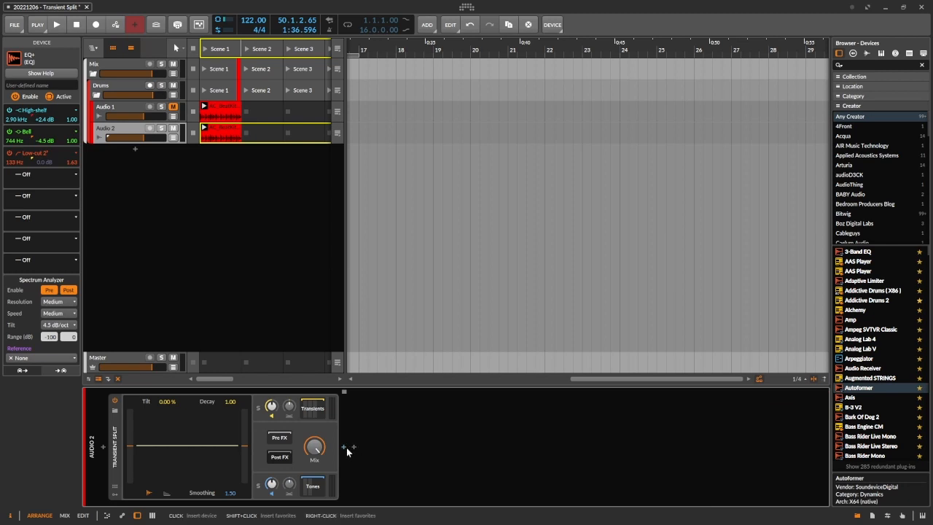
pyautogui.click(346, 448)
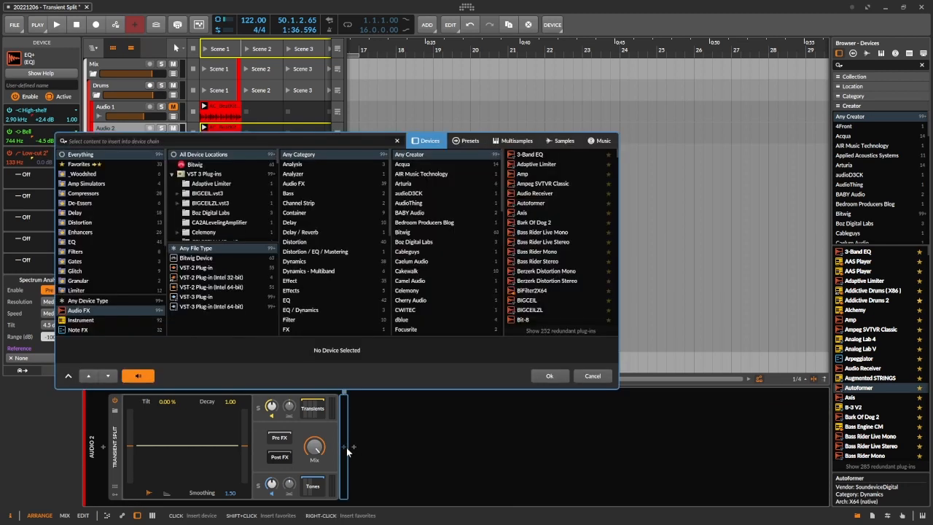
pyautogui.click(84, 221)
pyautogui.doubleClick(539, 174)
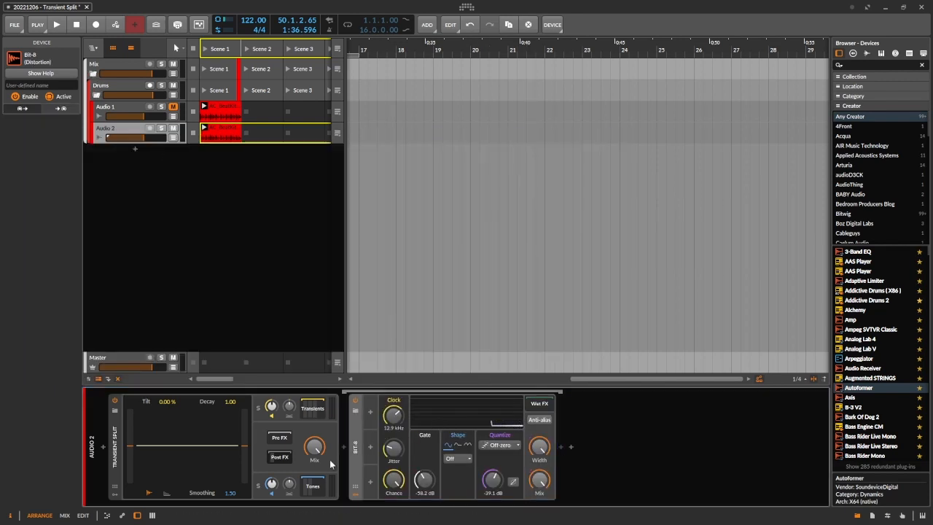
# Step: During playback, raise Bit-8's clock jitter to 68% and lower the Transient Split mix to about 40%
pyautogui.press('space')
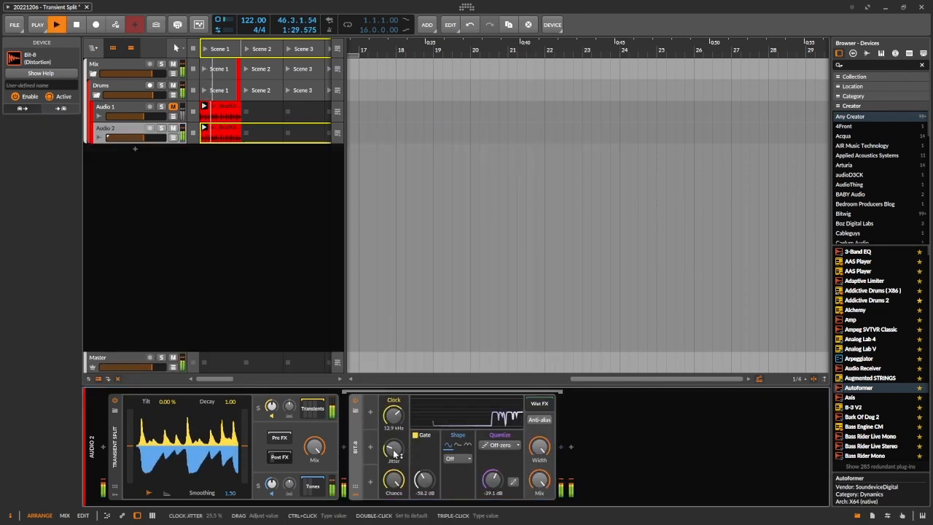
pyautogui.moveTo(392, 452); pyautogui.dragTo(393, 434)
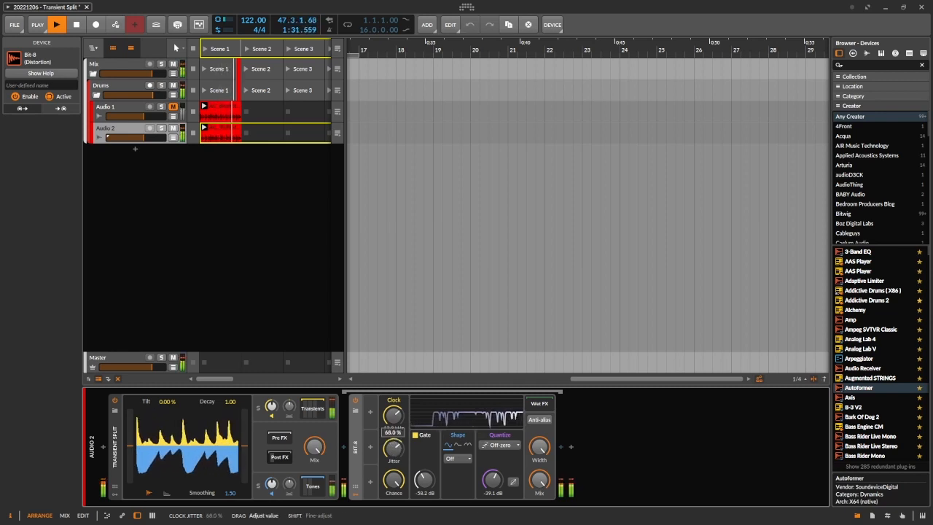
pyautogui.moveTo(317, 448); pyautogui.dragTo(317, 503)
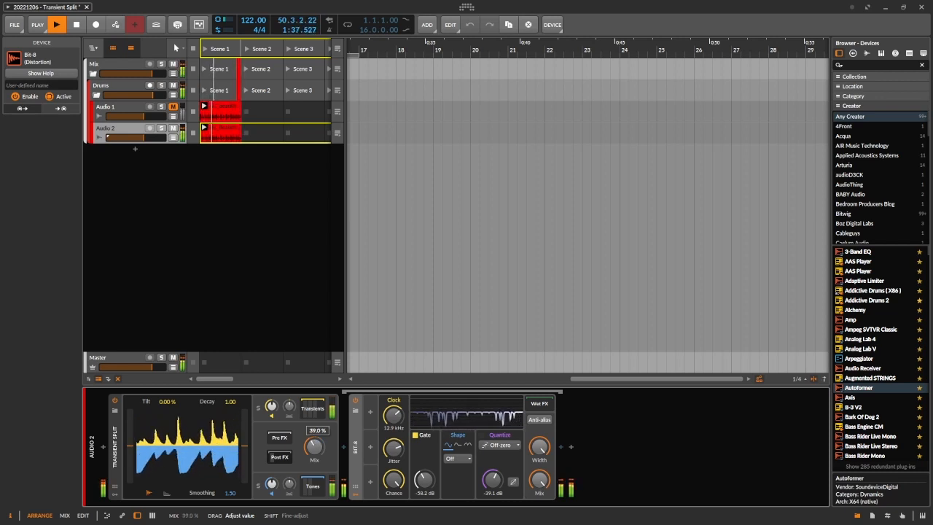
pyautogui.press('space')
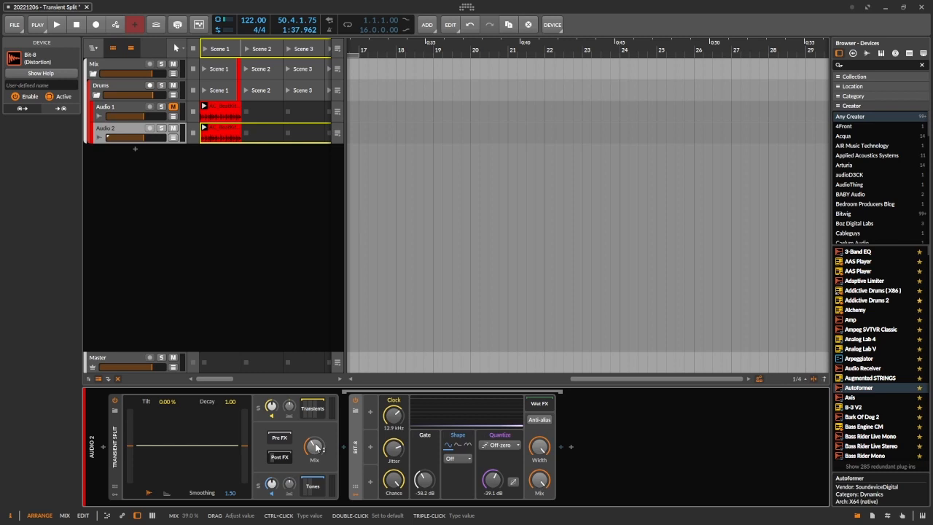
pyautogui.press('space')
pyautogui.moveTo(315, 447)
pyautogui.mouseDown()
pyautogui.moveTo(315, 408)
pyautogui.moveTo(316, 445)
pyautogui.mouseUp()
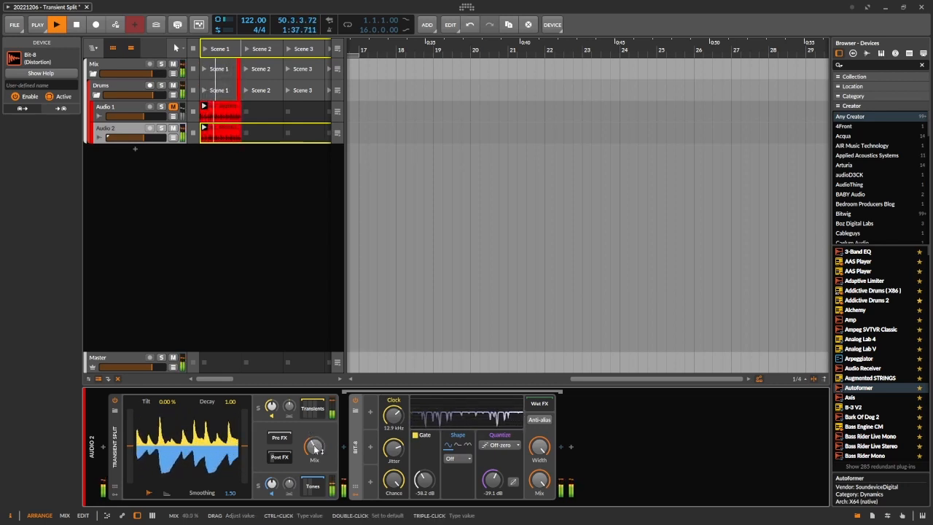
# Step: Solo the Transients chain and play the drums while varying the Transient Split mix through Bit-8
pyautogui.click(258, 409)
pyautogui.press('space')
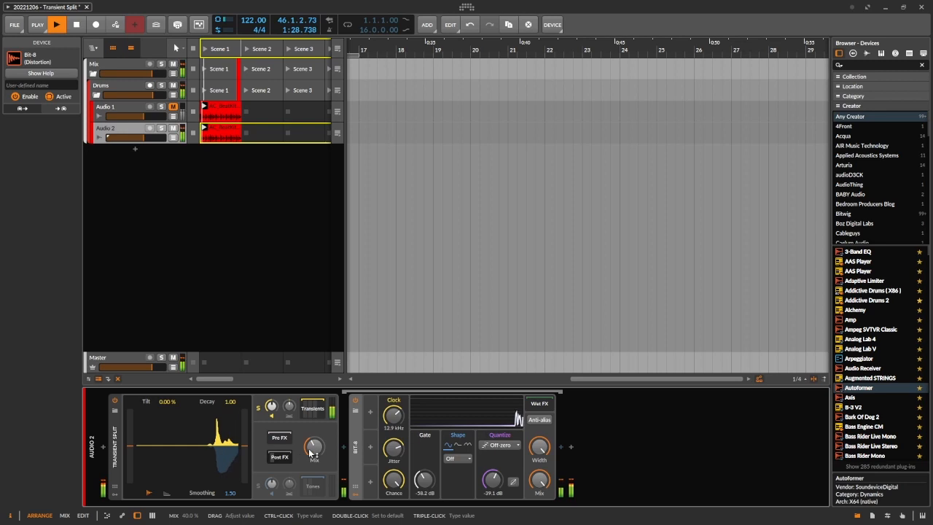
pyautogui.moveTo(313, 447); pyautogui.dragTo(313, 445)
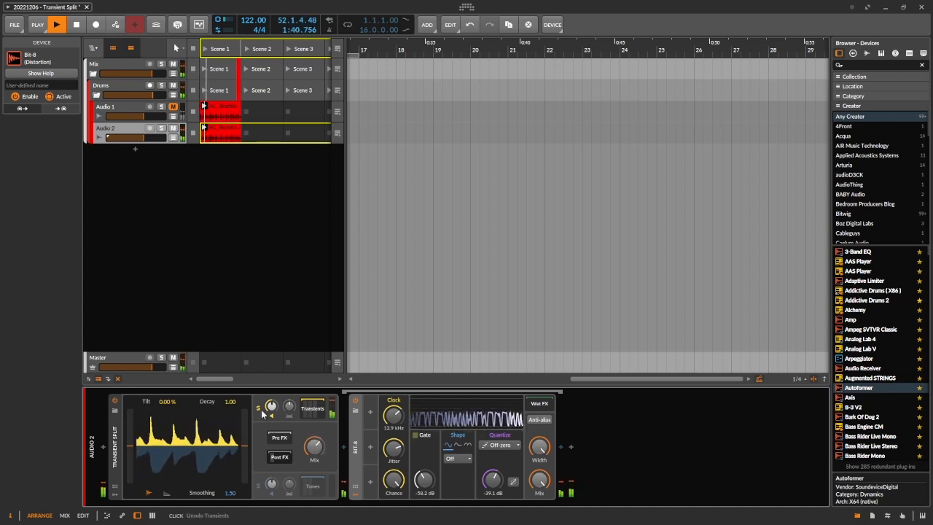
# Step: Audition the Tones and Transients solos in turn while varying the Transient Split mix, and clear the solo
pyautogui.click(260, 412)
pyautogui.click(259, 485)
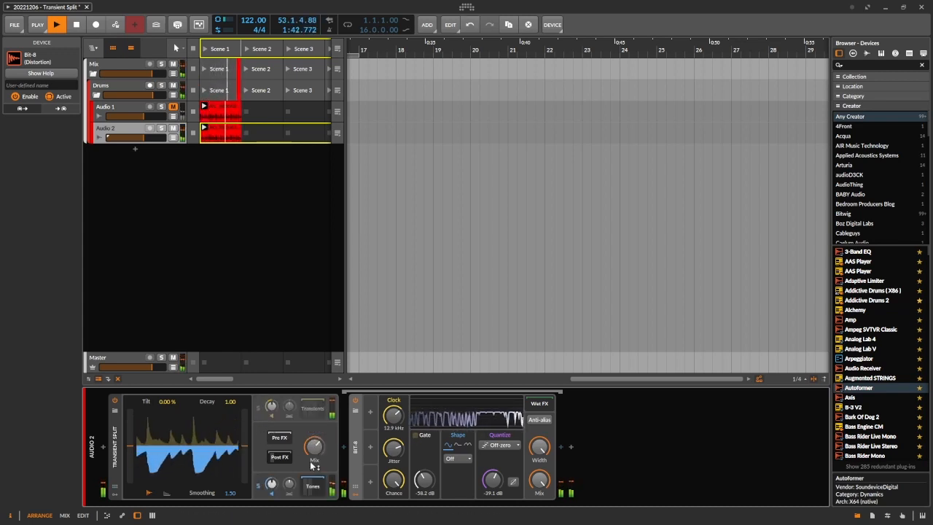
pyautogui.moveTo(316, 452); pyautogui.dragTo(317, 476)
pyautogui.click(259, 409)
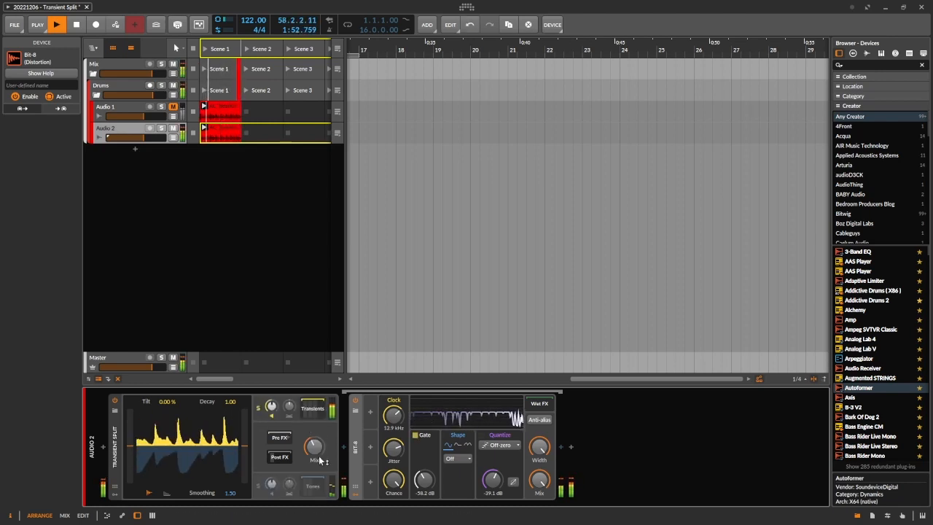
pyautogui.click(259, 409)
pyautogui.moveTo(317, 449); pyautogui.dragTo(316, 451)
pyautogui.press('space')
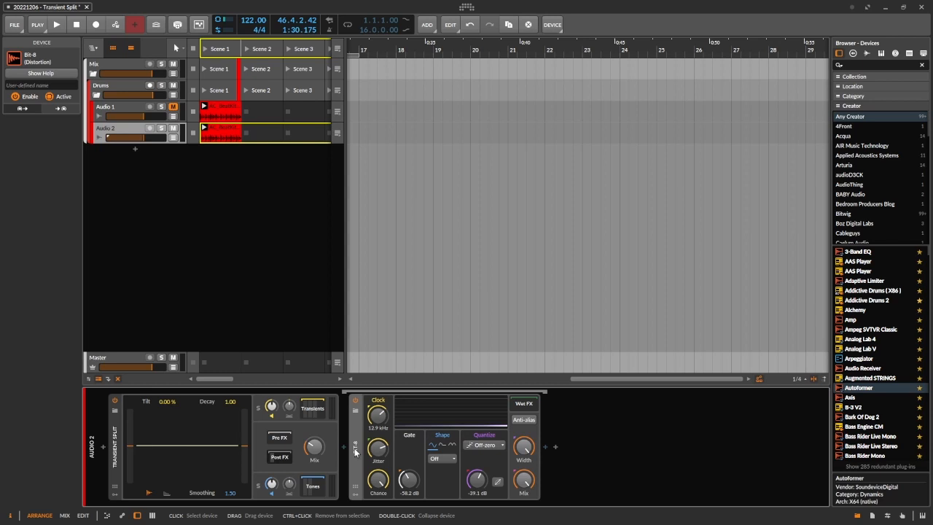
# Step: Disable Bit-8 and hide the Transient Split's Post FX chain
pyautogui.click(357, 402)
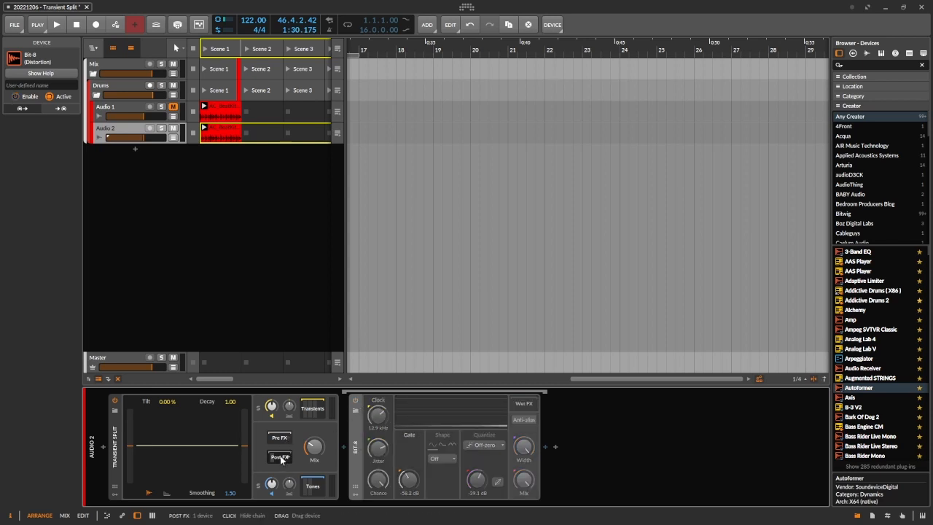
pyautogui.click(280, 458)
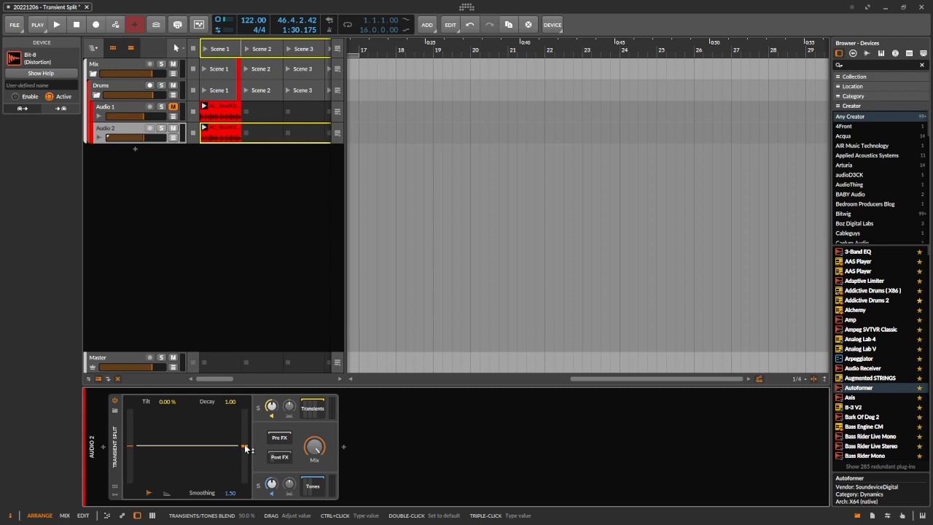
# Step: Try the Transients/Tones Blend at 0% and other settings, including during playback, and return it to 50%
pyautogui.moveTo(246, 448); pyautogui.dragTo(246, 449)
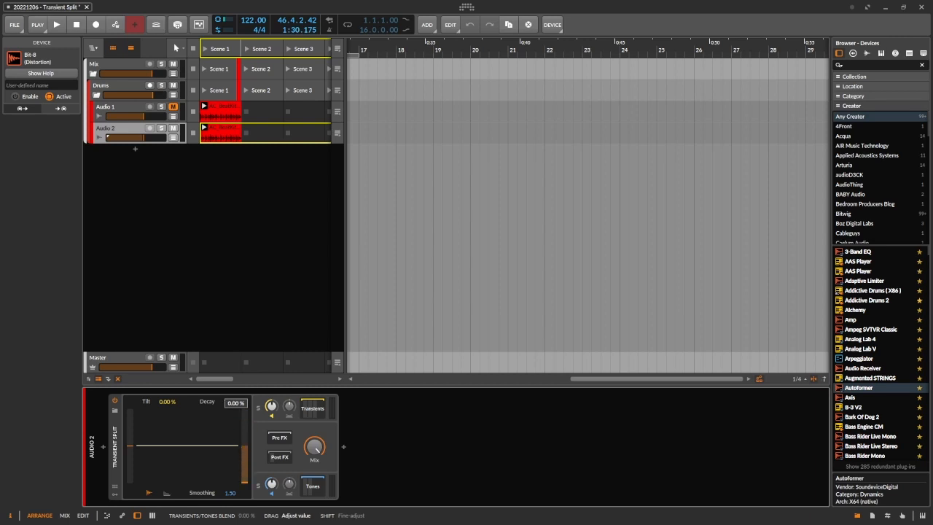
pyautogui.moveTo(246, 449); pyautogui.dragTo(246, 449)
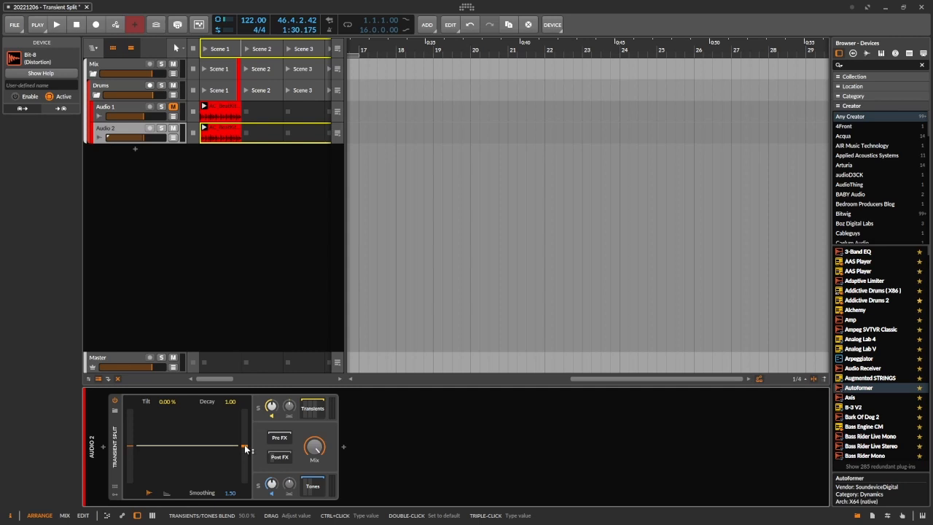
pyautogui.moveTo(246, 449)
pyautogui.mouseDown()
pyautogui.moveTo(246, 411)
pyautogui.moveTo(246, 481)
pyautogui.moveTo(246, 447)
pyautogui.mouseUp()
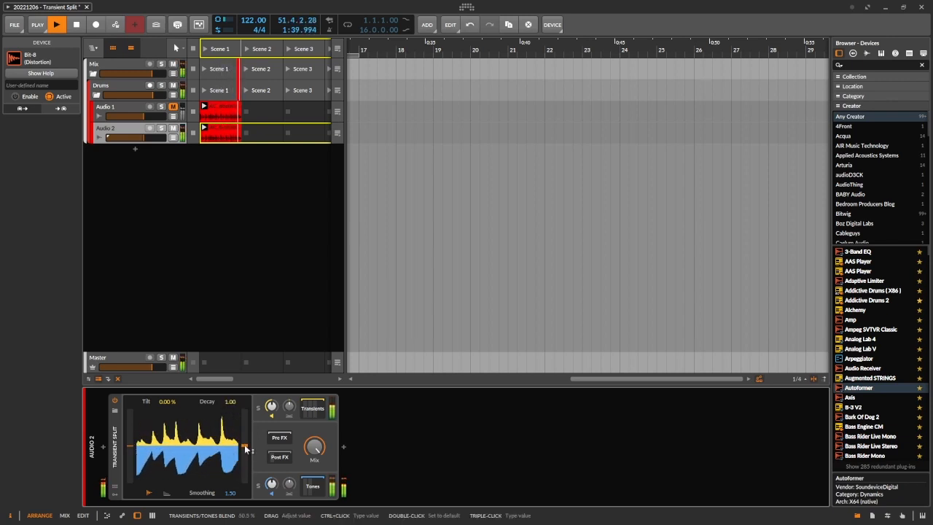
pyautogui.press('space')
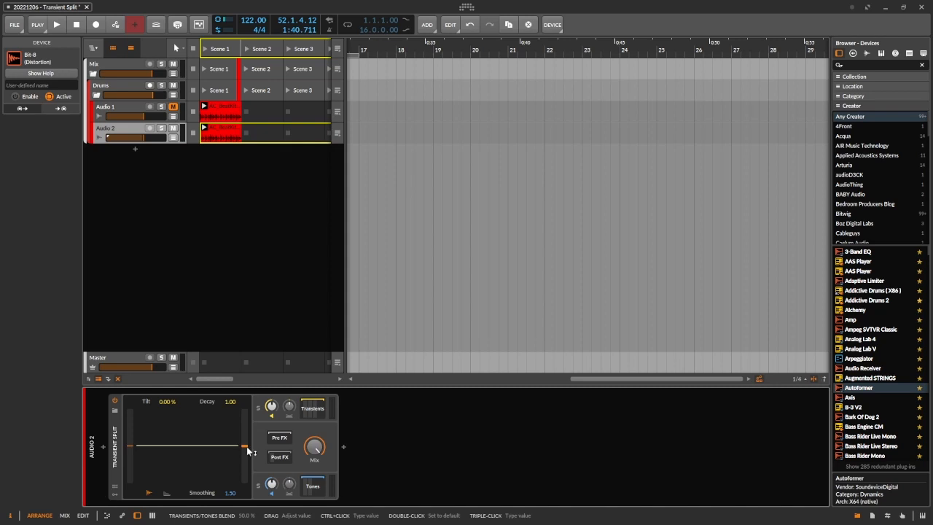
# Step: Show the Transient Split's settings, move its Analysis Bias down to -82%, and return it to 0%
pyautogui.click(133, 450)
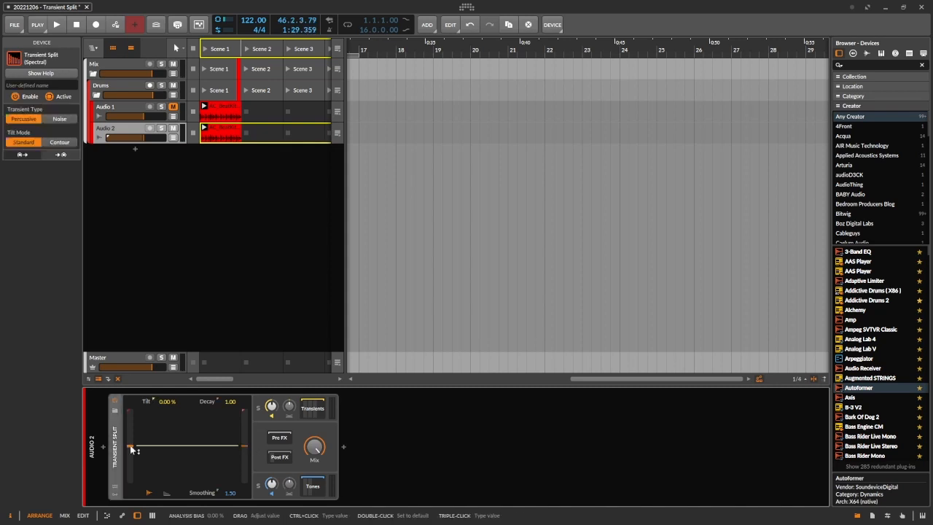
pyautogui.moveTo(133, 450); pyautogui.dragTo(133, 450)
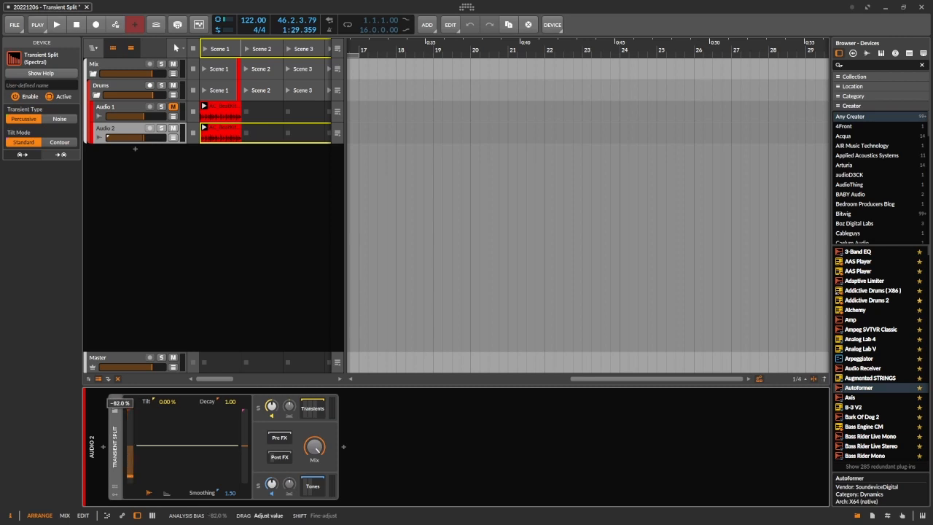
pyautogui.moveTo(129, 445); pyautogui.dragTo(131, 449)
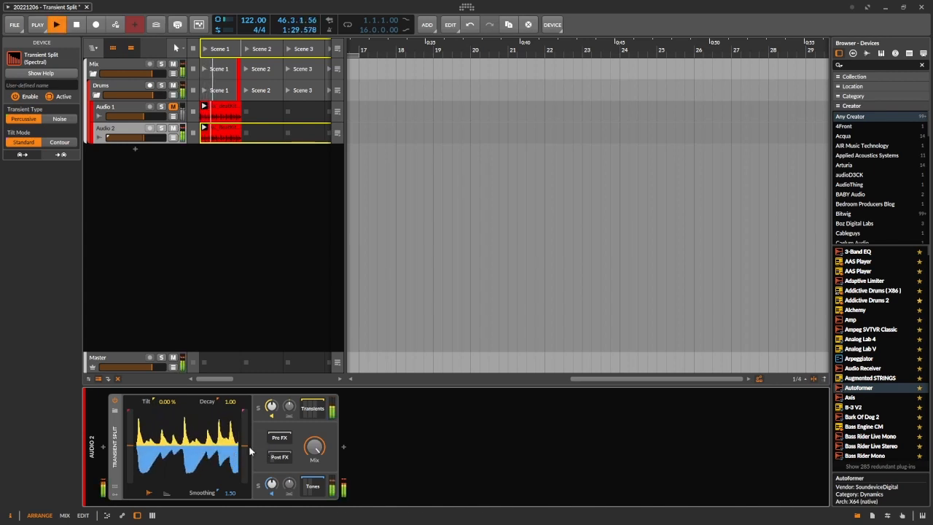
# Step: Audition different Transients/Tones Blend and Analysis Bias settings during playback, then reset the blend to 50% and the bias to 0%
pyautogui.moveTo(248, 447); pyautogui.dragTo(246, 429)
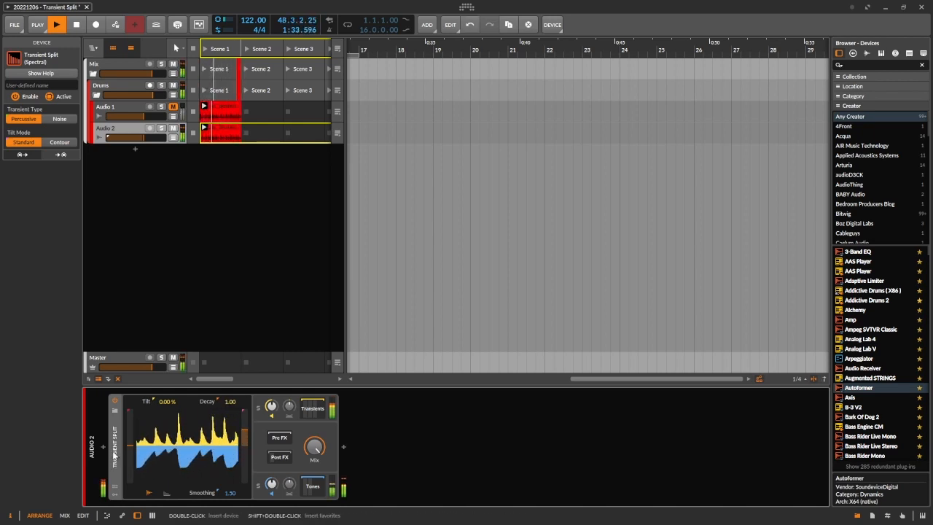
pyautogui.moveTo(130, 446)
pyautogui.mouseDown()
pyautogui.moveTo(129, 419)
pyautogui.moveTo(130, 482)
pyautogui.moveTo(130, 445)
pyautogui.mouseUp()
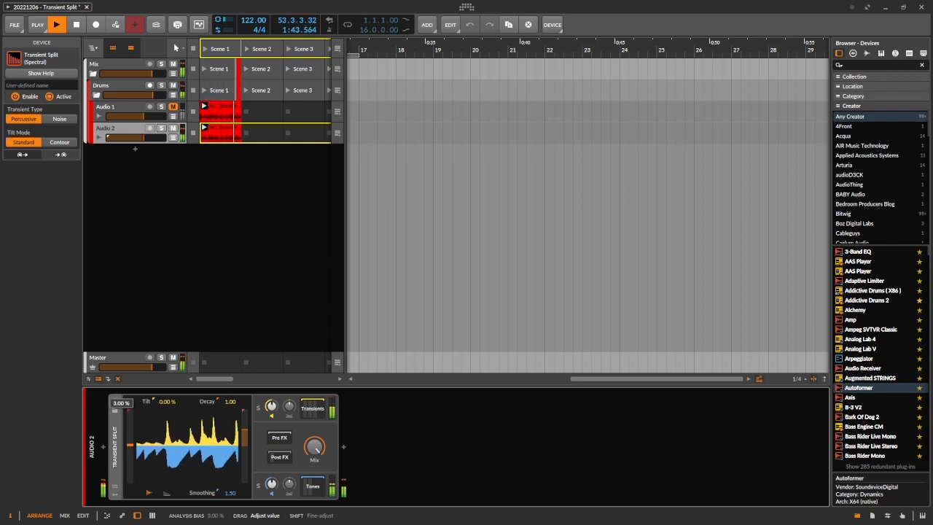
pyautogui.moveTo(239, 436); pyautogui.dragTo(240, 451)
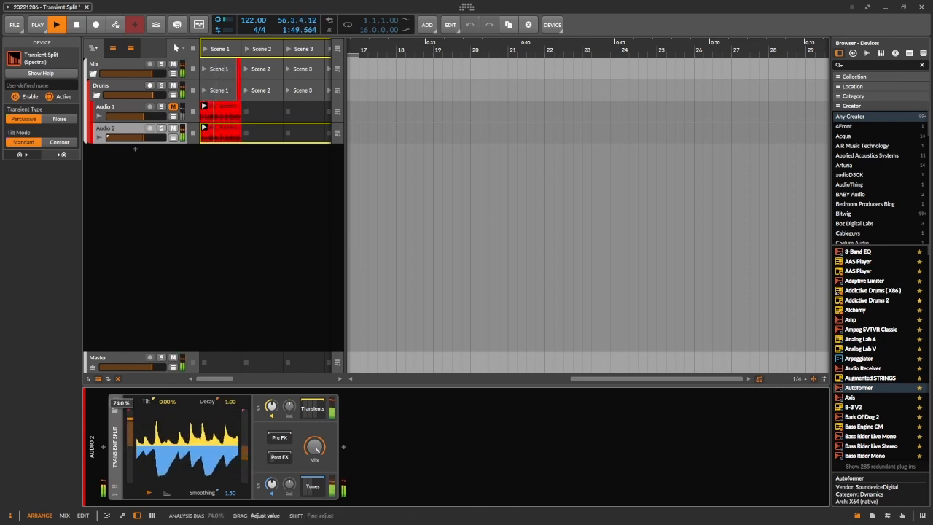
pyautogui.moveTo(130, 447)
pyautogui.mouseDown()
pyautogui.moveTo(130, 410)
pyautogui.moveTo(129, 482)
pyautogui.moveTo(130, 446)
pyautogui.mouseUp()
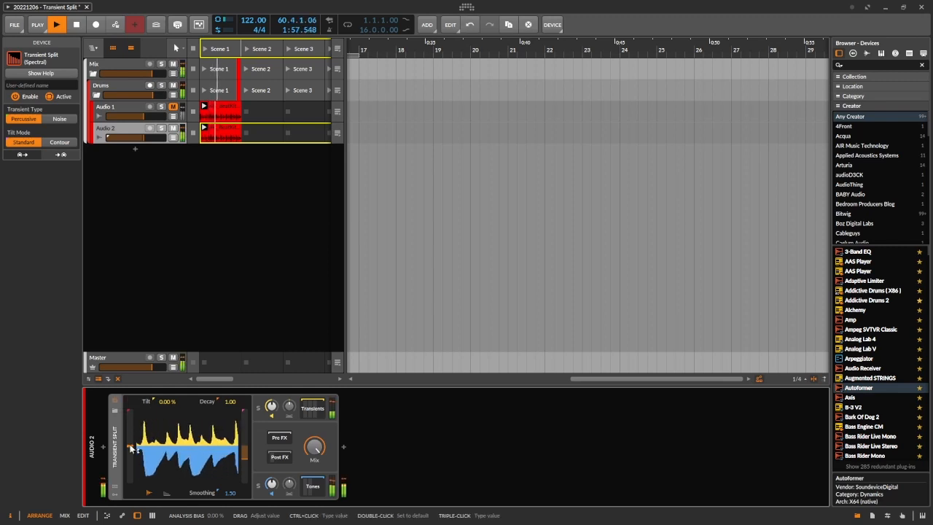
pyautogui.doubleClick(244, 443)
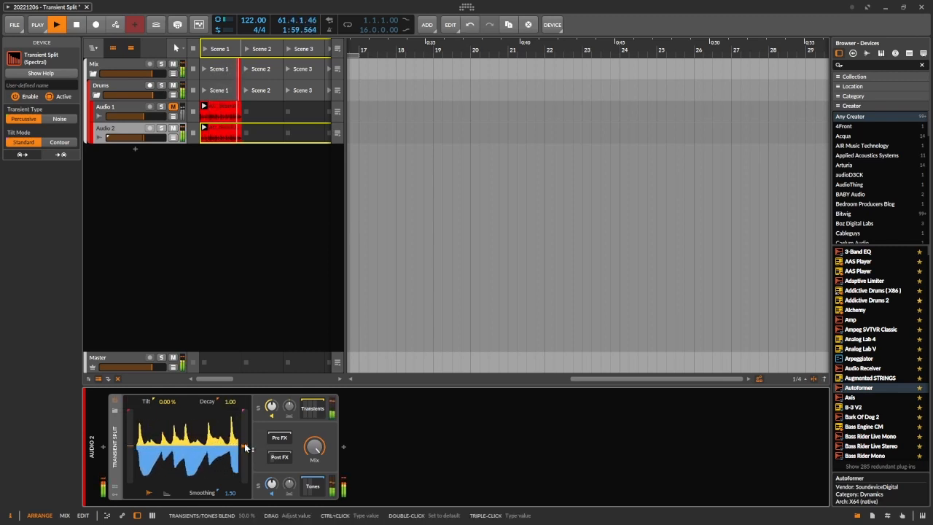
pyautogui.press('space')
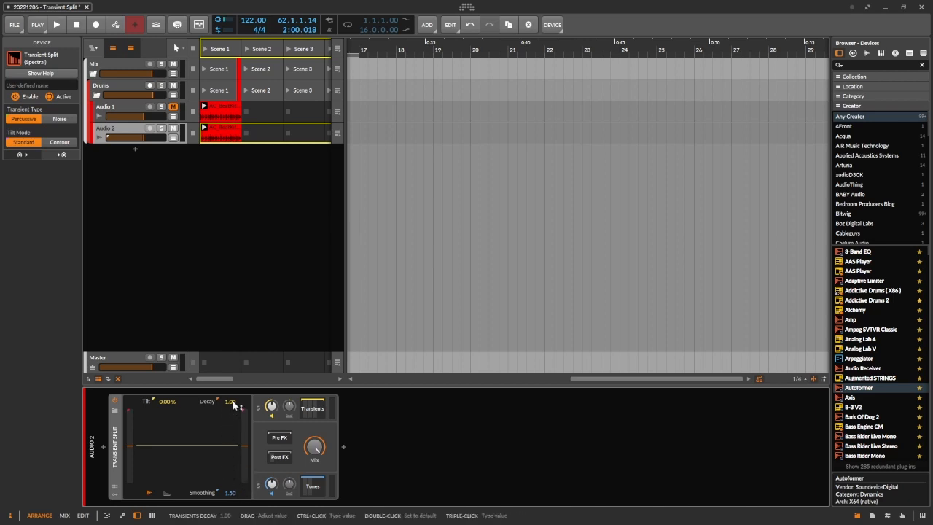
# Step: Audition Transients Decay at 8.00 and 125.00 with the blend fully toward the transients, and return the decay to 1.00
pyautogui.moveTo(234, 403); pyautogui.dragTo(234, 357)
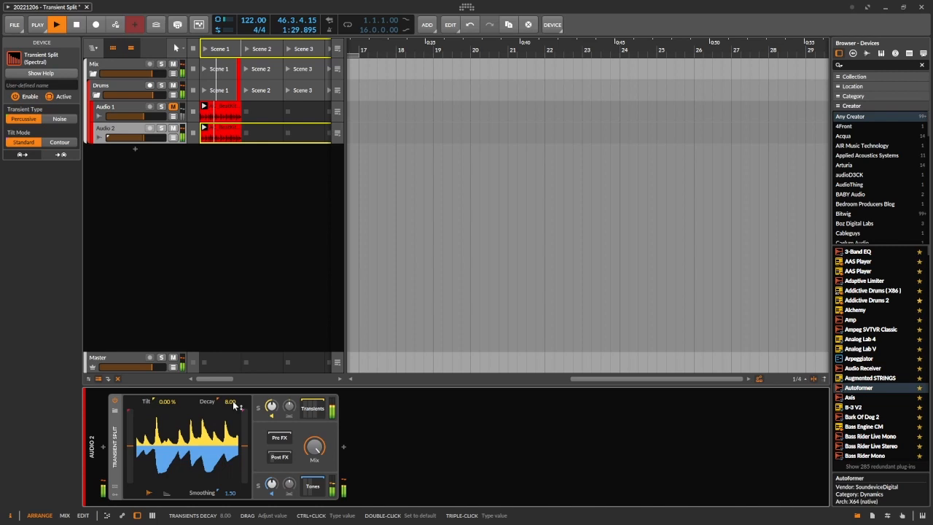
pyautogui.moveTo(233, 406); pyautogui.dragTo(230, 428)
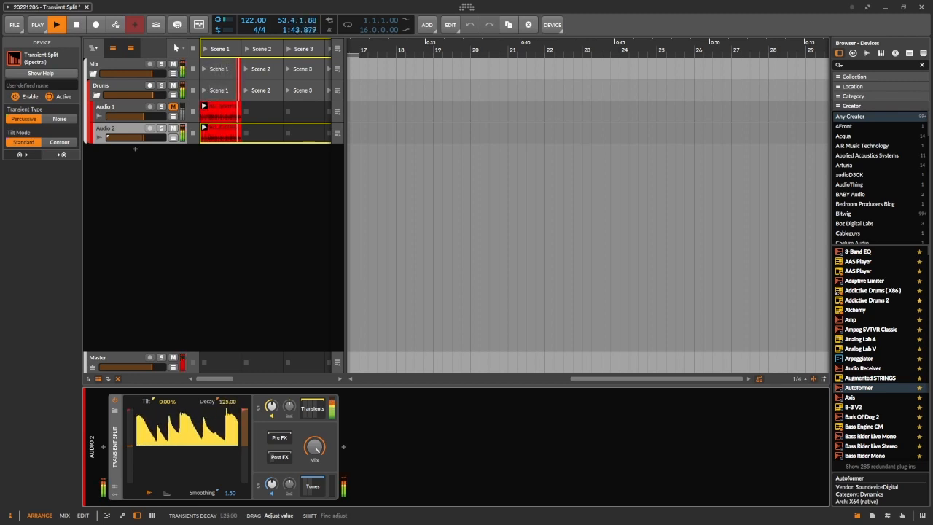
pyautogui.press('space')
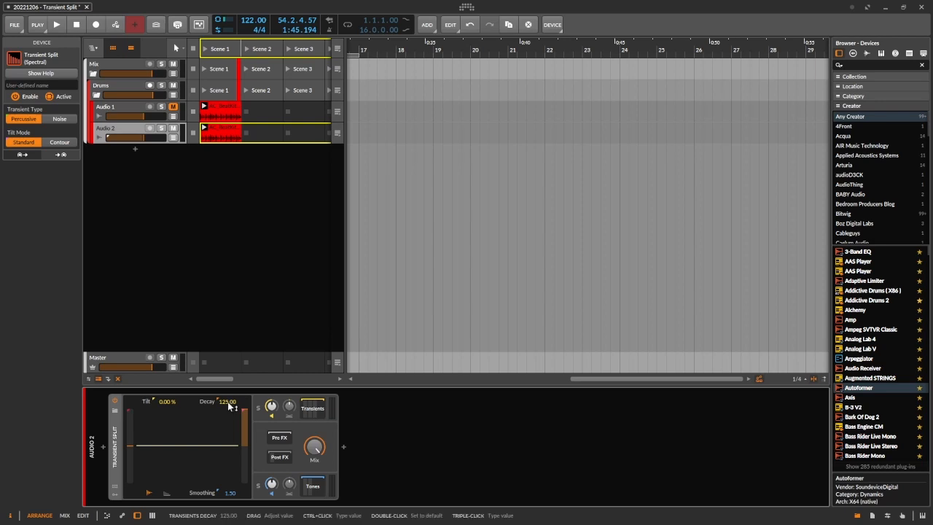
pyautogui.moveTo(230, 406); pyautogui.dragTo(230, 430)
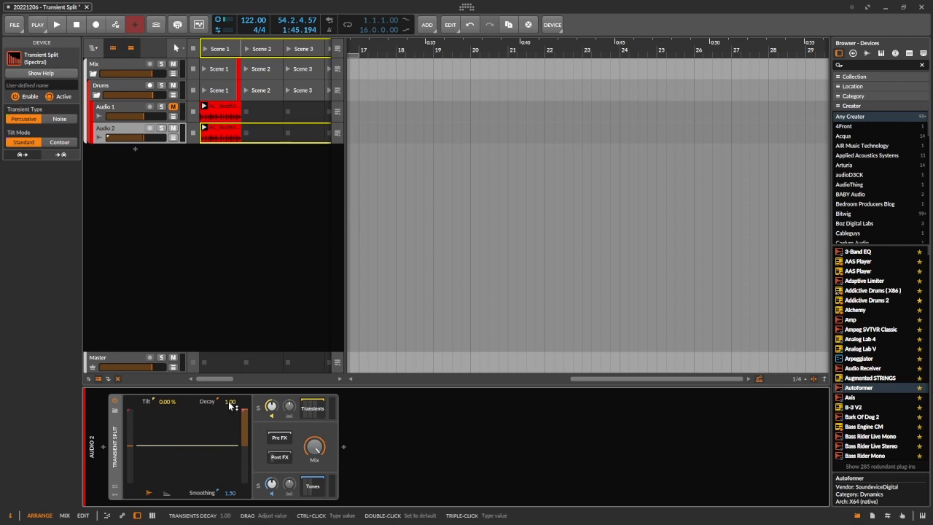
# Step: Set the Transients Decay to 8.00 during playback, try a Transients/Tones Blend of 5.50%, and return the blend to 50%
pyautogui.press('space')
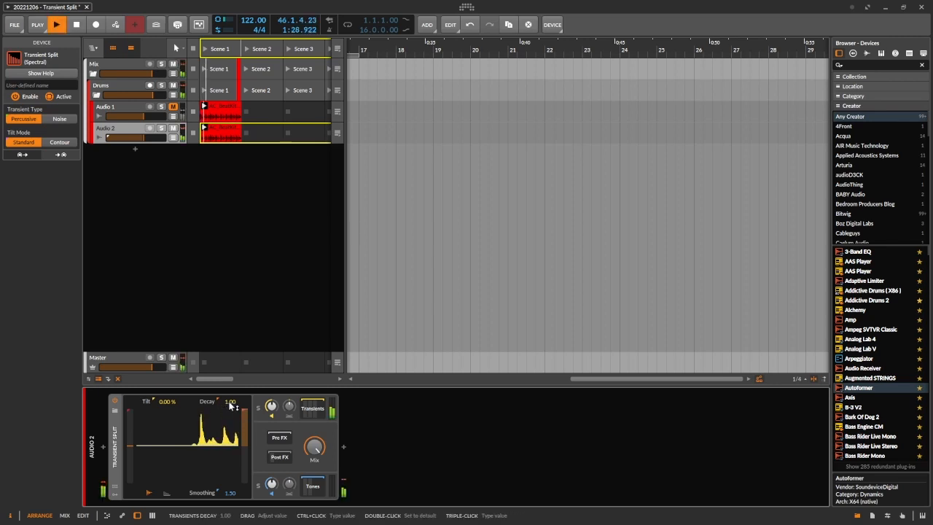
pyautogui.moveTo(229, 406)
pyautogui.mouseDown()
pyautogui.moveTo(228, 394)
pyautogui.moveTo(227, 410)
pyautogui.mouseUp()
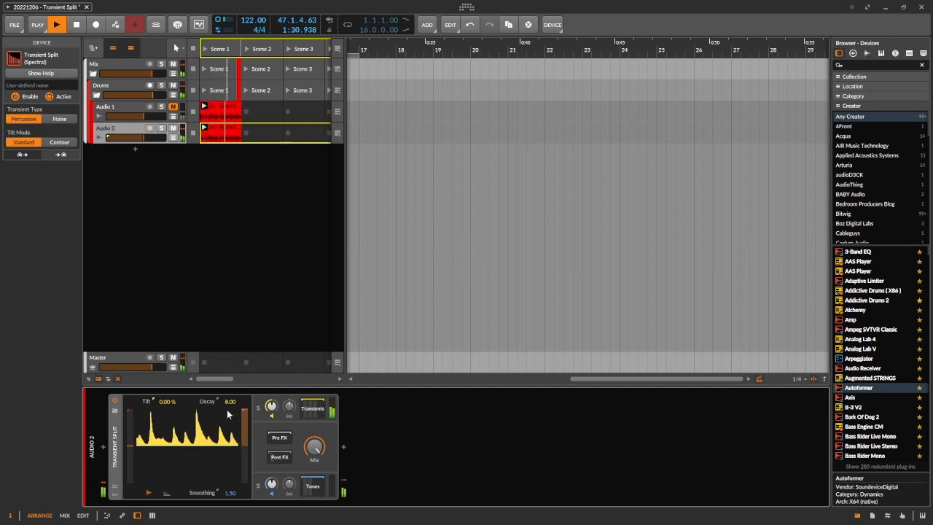
pyautogui.press('space')
pyautogui.press('space')
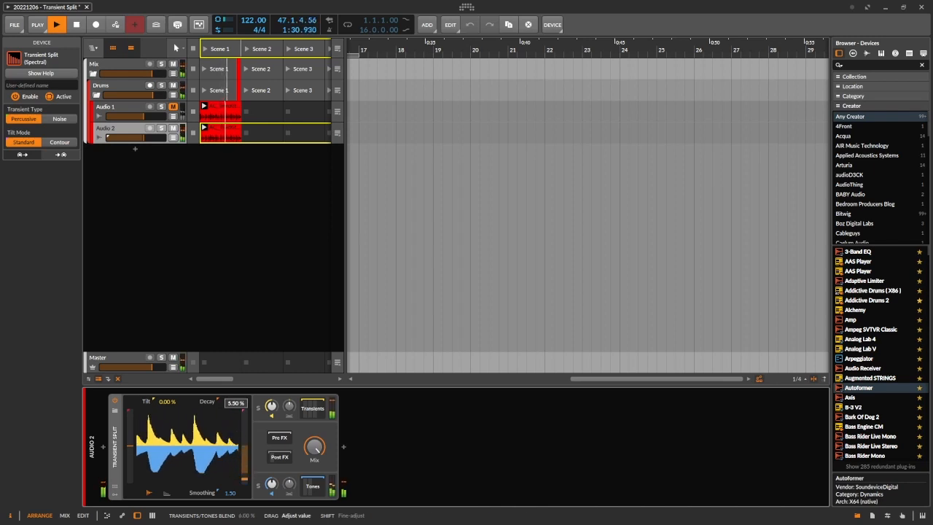
pyautogui.moveTo(229, 494); pyautogui.dragTo(244, 446)
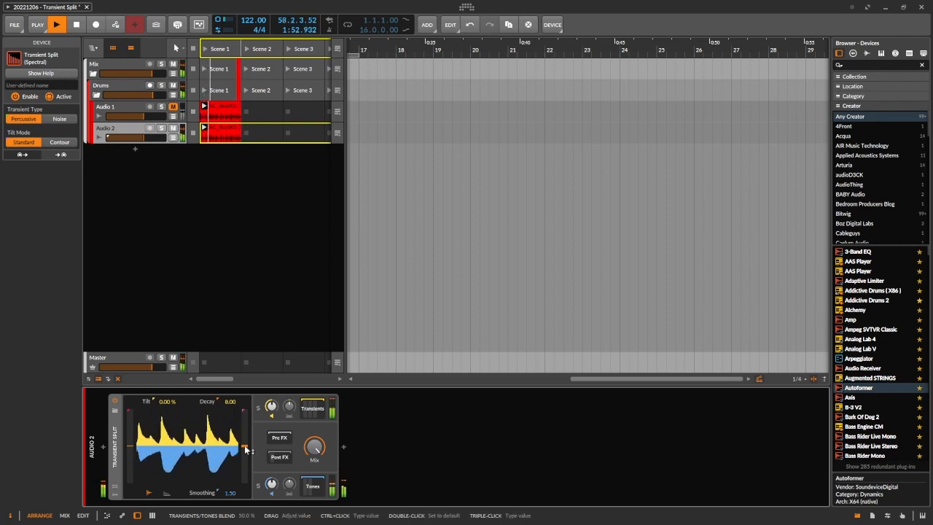
pyautogui.press('space')
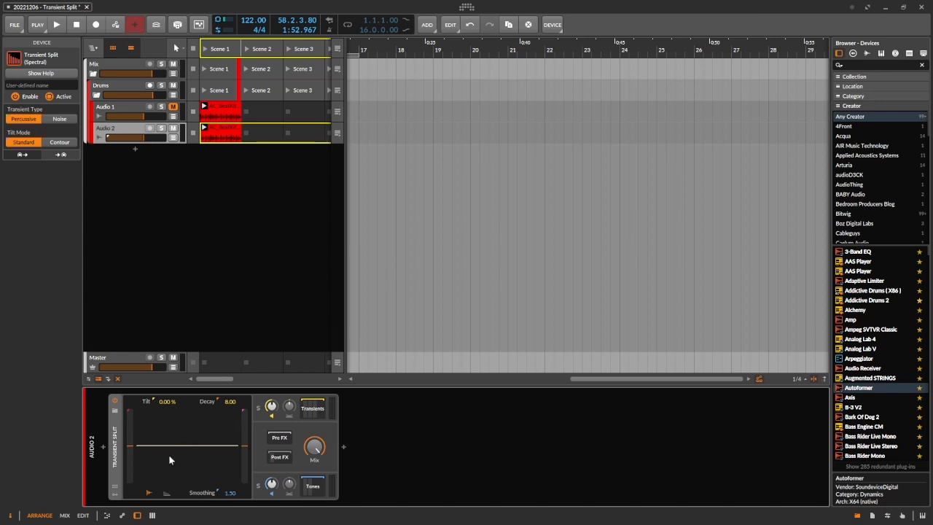
# Step: View the Transient Split display as a Sonogram during playback, and return it to the Waveform view
pyautogui.press('space')
pyautogui.click(165, 495)
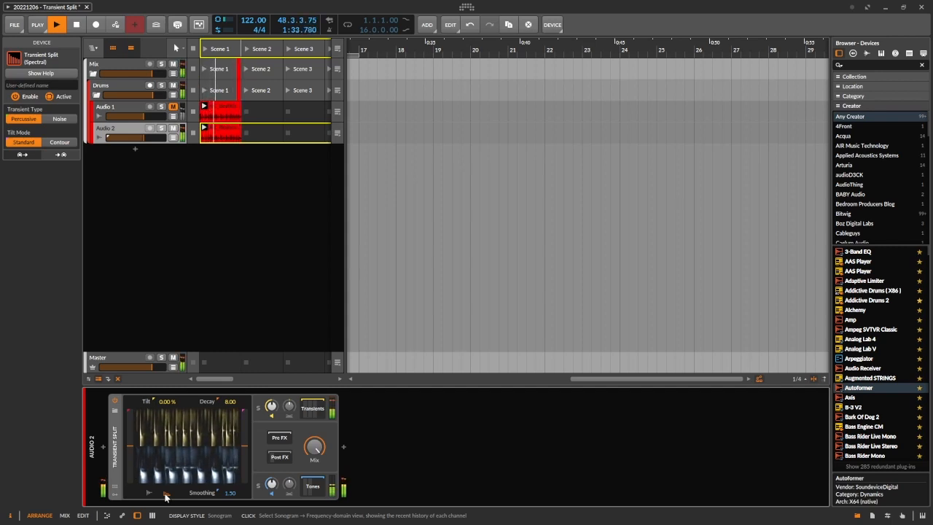
pyautogui.click(149, 496)
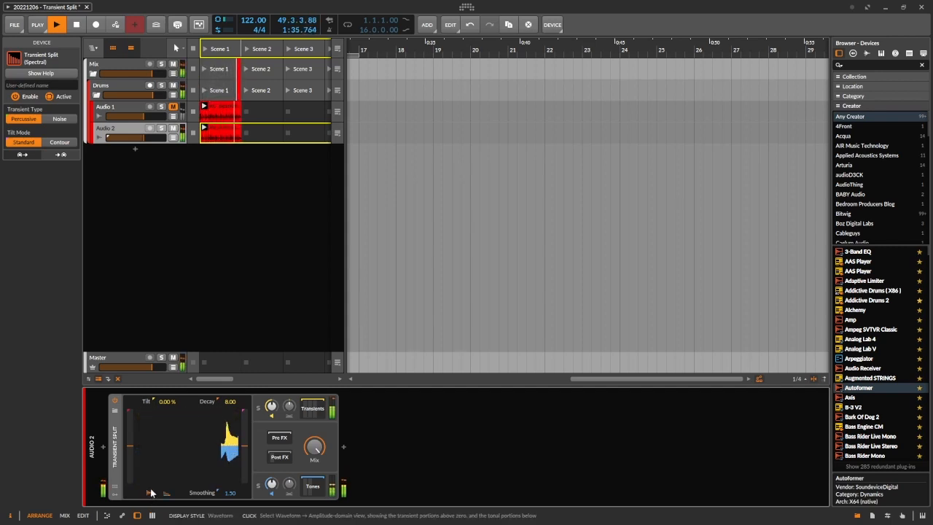
pyautogui.press('space')
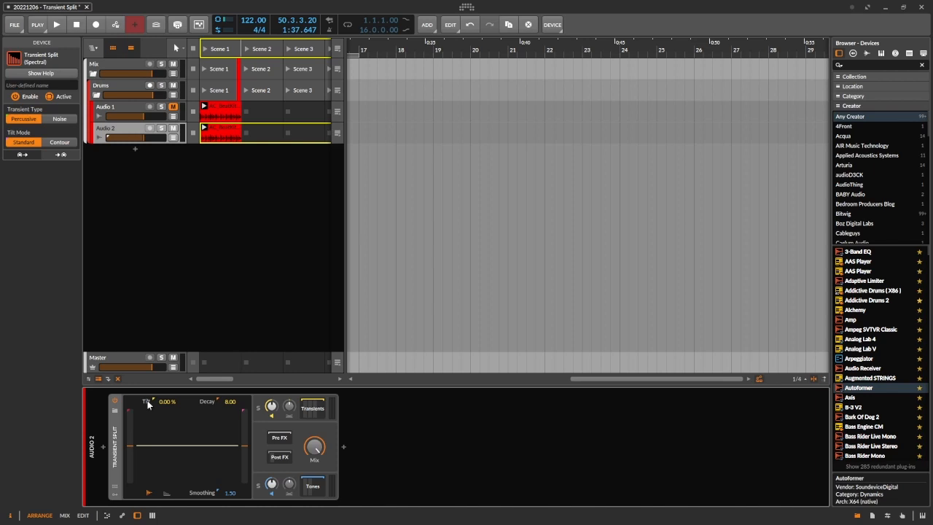
# Step: Audition Tilt at -100%, 43% and other amounts with the blend moved toward the tones, and reset the tilt to 0%
pyautogui.press('space')
pyautogui.moveTo(156, 405); pyautogui.dragTo(156, 503)
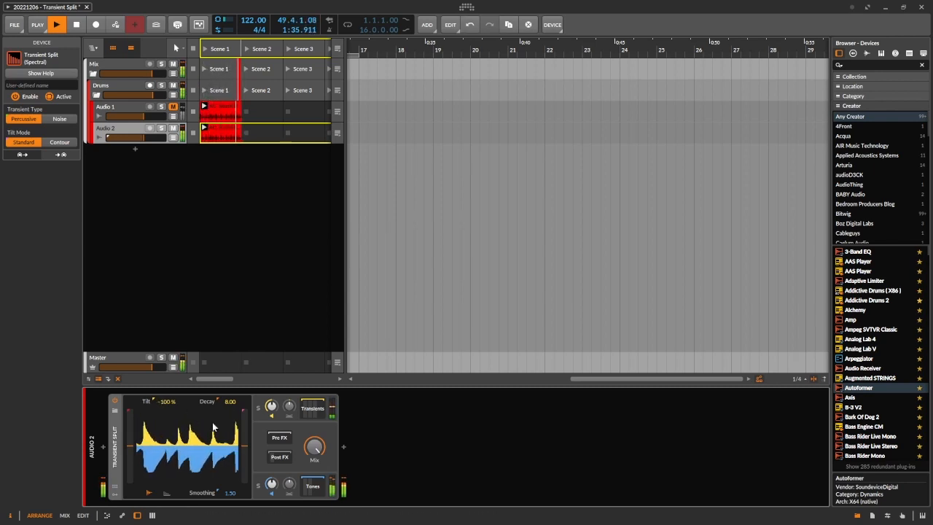
pyautogui.moveTo(170, 407); pyautogui.dragTo(170, 345)
pyautogui.moveTo(166, 402); pyautogui.dragTo(167, 367)
pyautogui.moveTo(244, 436); pyautogui.dragTo(245, 481)
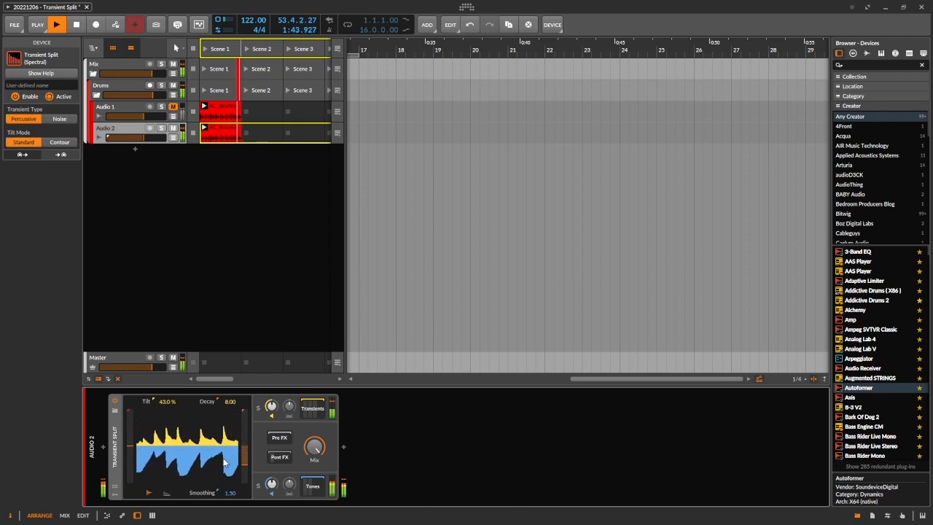
pyautogui.moveTo(166, 404); pyautogui.dragTo(166, 508)
pyautogui.doubleClick(167, 403)
pyautogui.press('space')
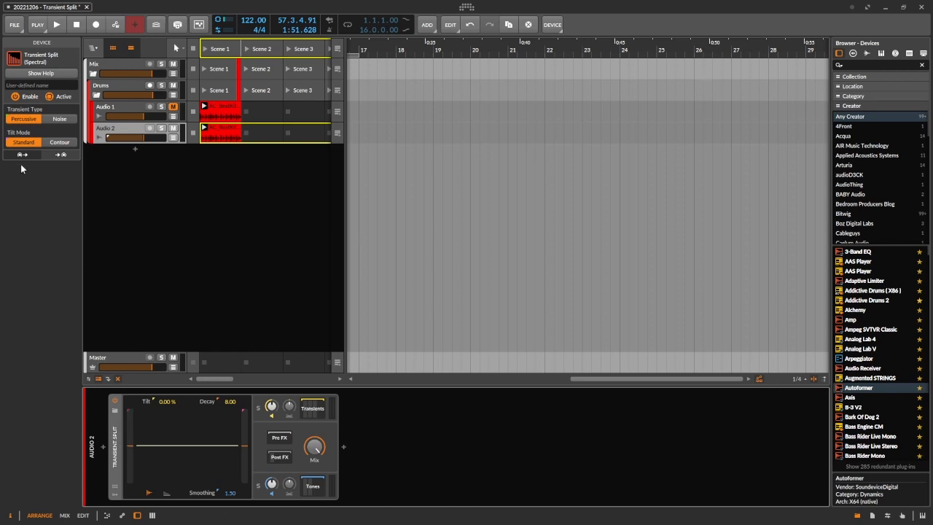
# Step: Audition the Contour tilt mode with Tilt at -100% and -78%, reset the tilt to 0%, and restore the Standard mode
pyautogui.click(57, 140)
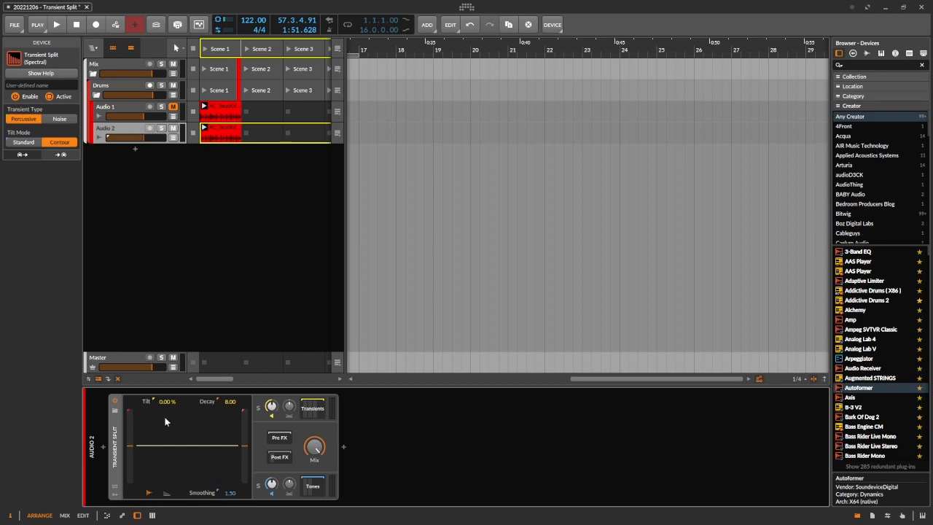
pyautogui.press('space')
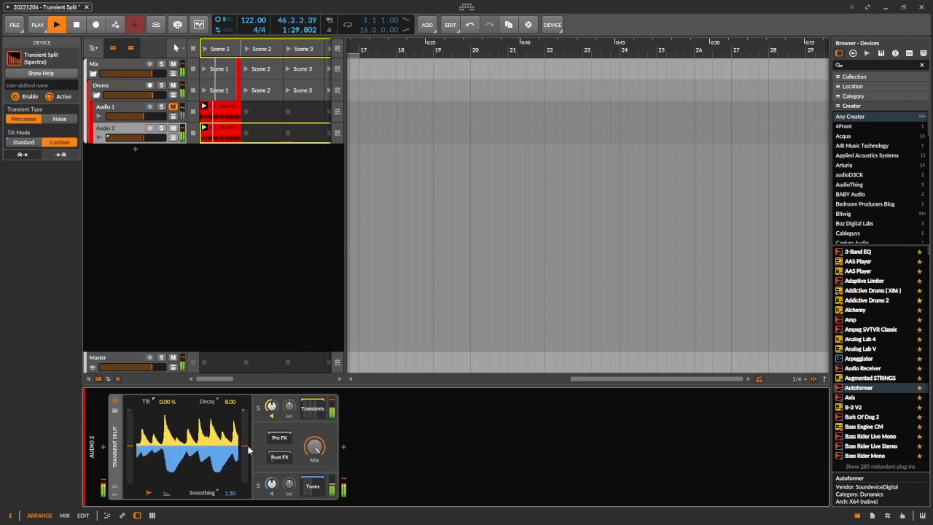
pyautogui.moveTo(246, 437); pyautogui.dragTo(245, 429)
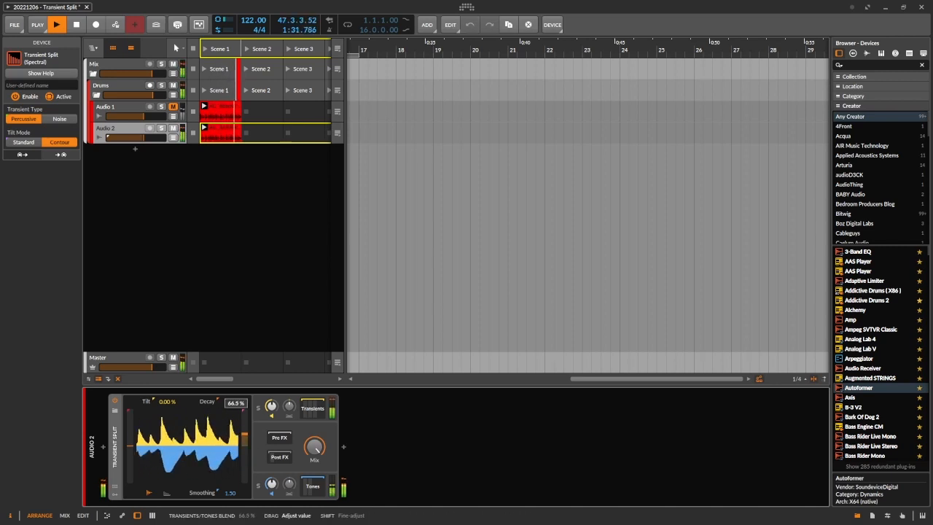
pyautogui.moveTo(169, 401); pyautogui.dragTo(170, 450)
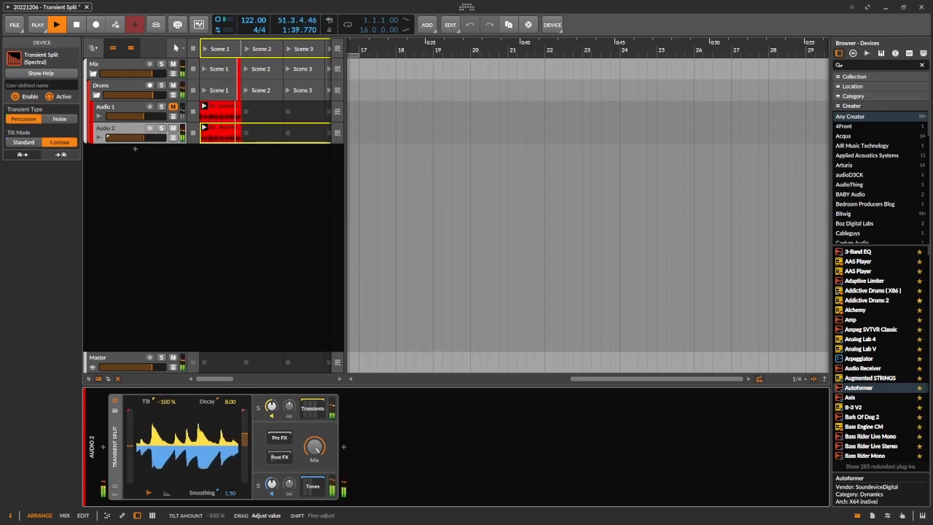
pyautogui.moveTo(169, 450); pyautogui.dragTo(169, 439)
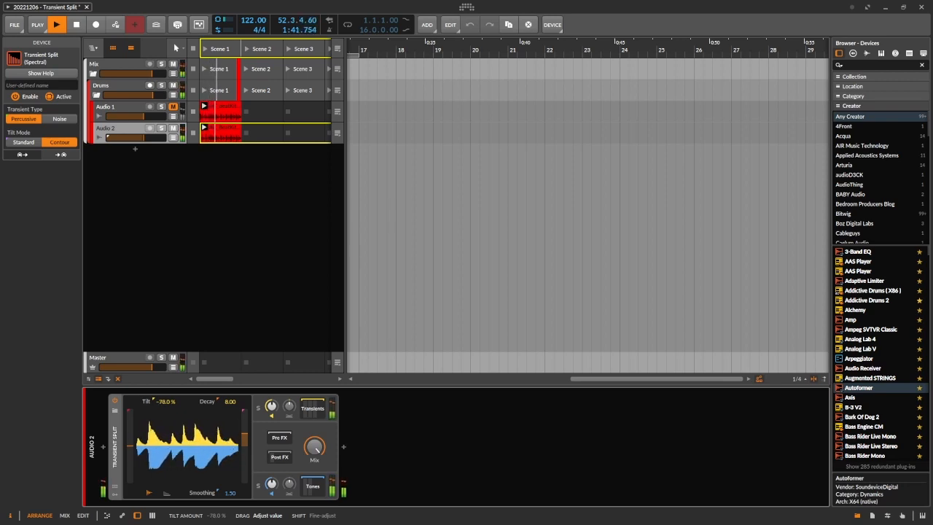
pyautogui.doubleClick(158, 404)
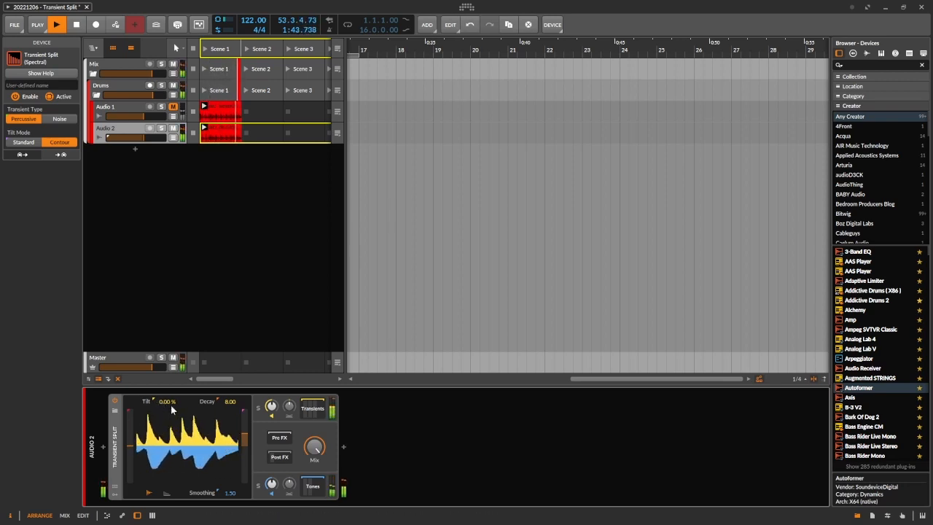
pyautogui.press('space')
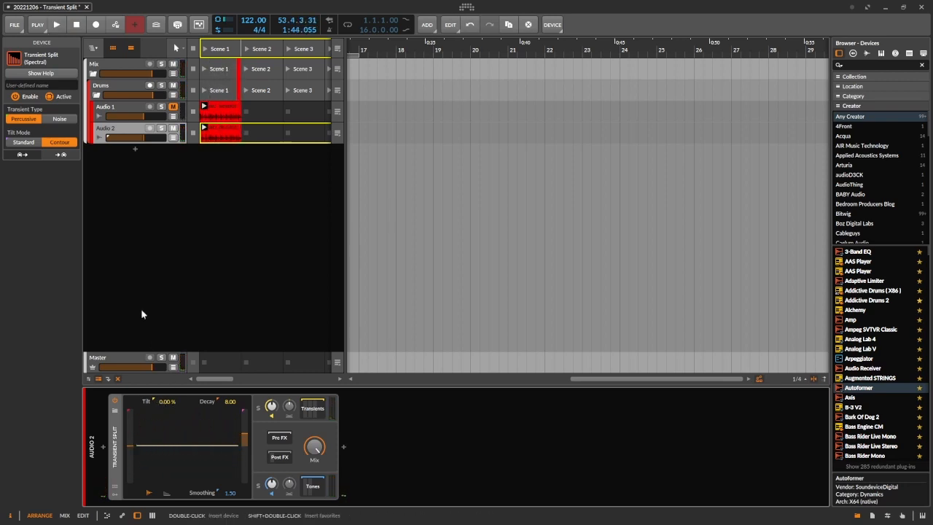
pyautogui.click(23, 142)
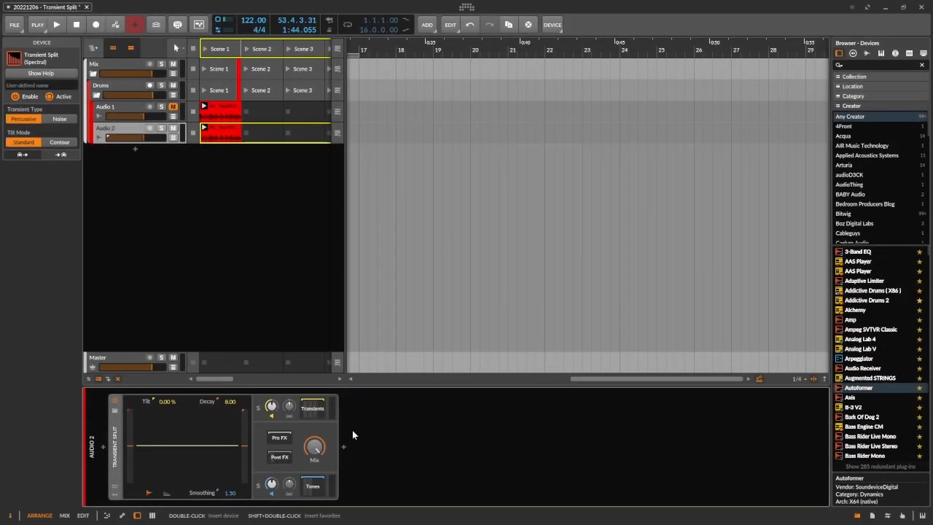
# Step: Show the Transients chain and insert a Bitwig Compressor between its EQ+ and Ladder devices
pyautogui.click(314, 411)
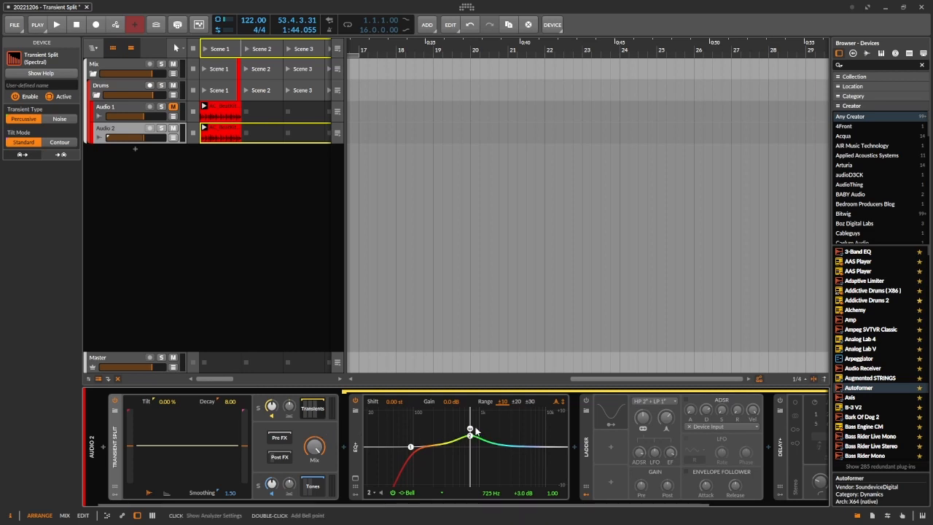
pyautogui.hscroll(3, 475, 430)
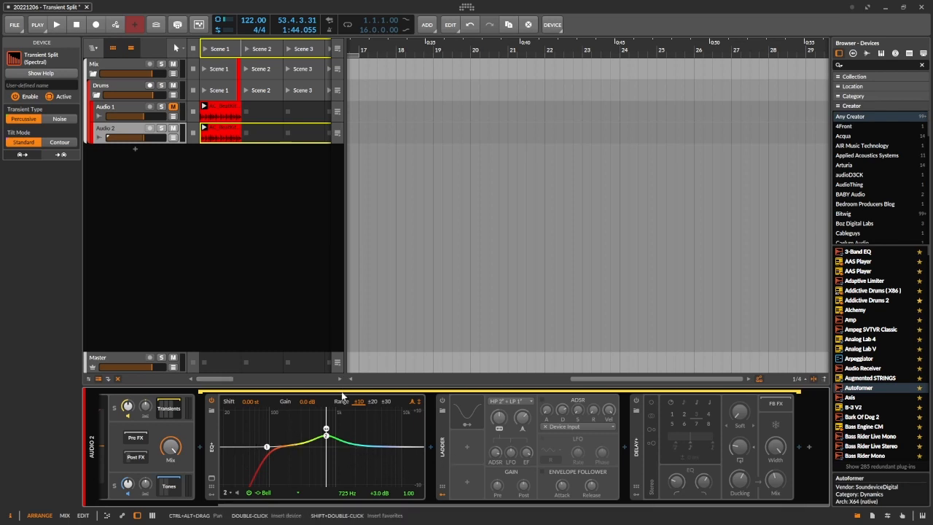
pyautogui.hscroll(-3, 352, 412)
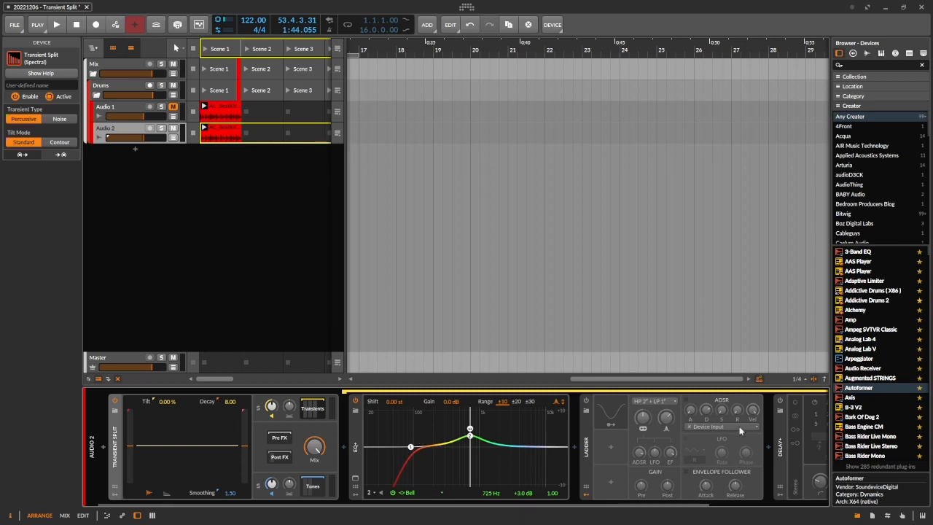
pyautogui.click(575, 448)
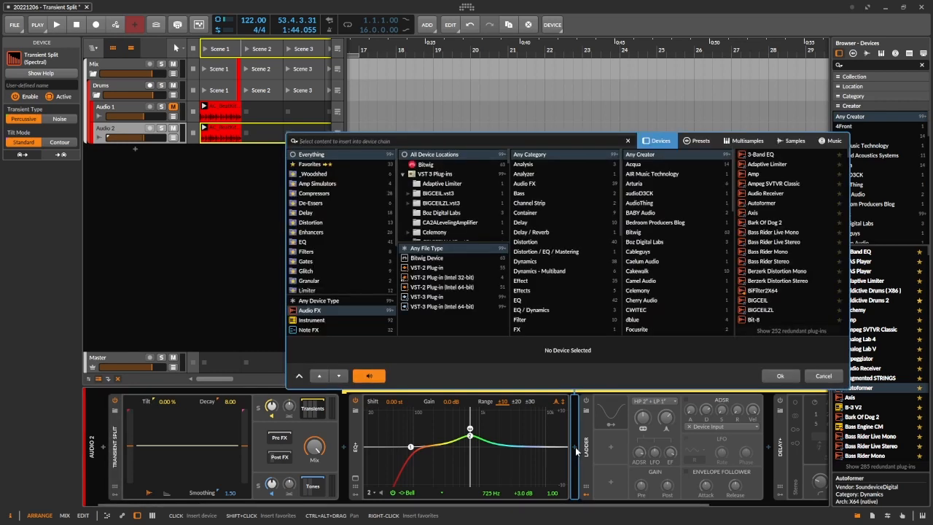
pyautogui.write('compressio')
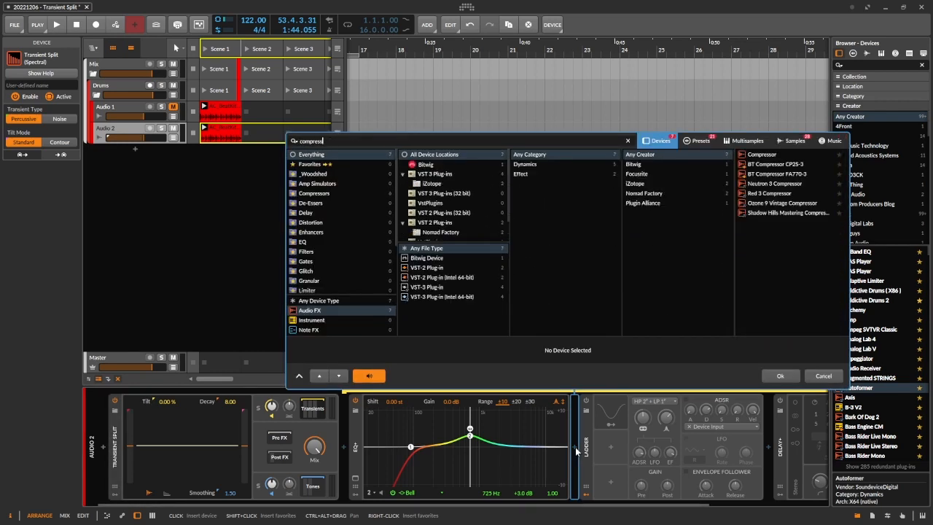
pyautogui.doubleClick(760, 153)
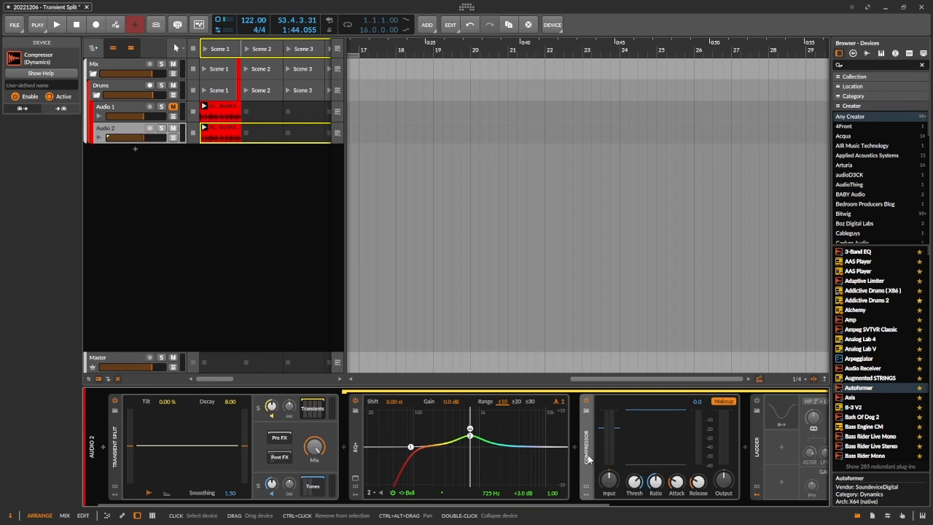
# Step: Raise the Compressor's Ratio to 9.52:1 during playback and compare the sound with the device bypassed and enabled
pyautogui.press('space')
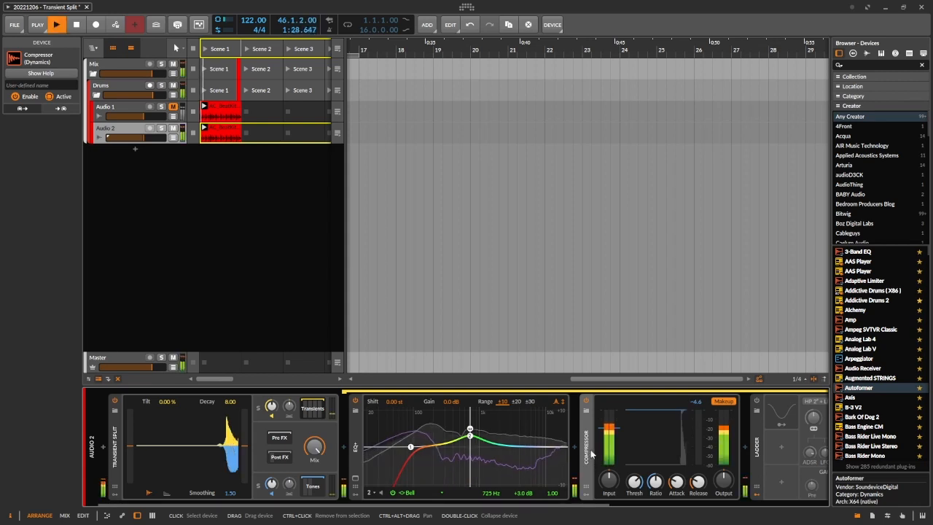
pyautogui.moveTo(656, 482); pyautogui.dragTo(656, 466)
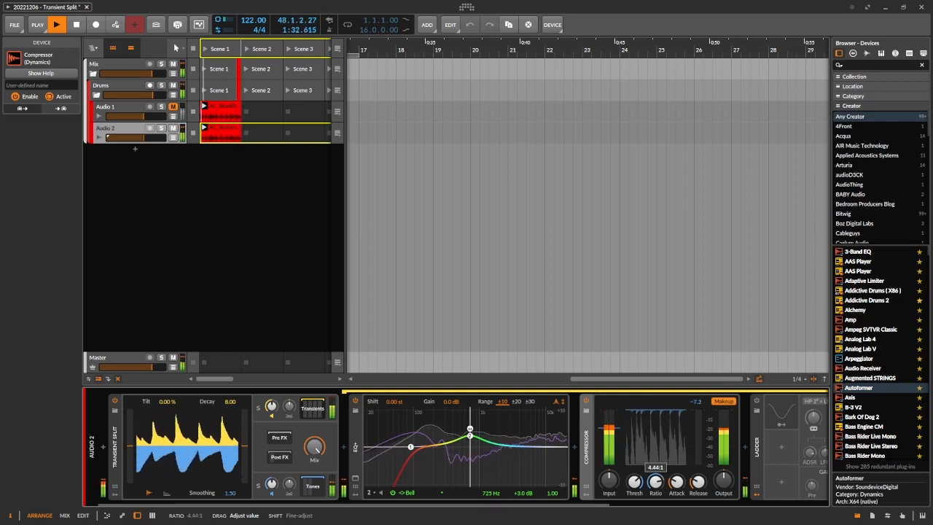
pyautogui.scroll(4, 698, 484)
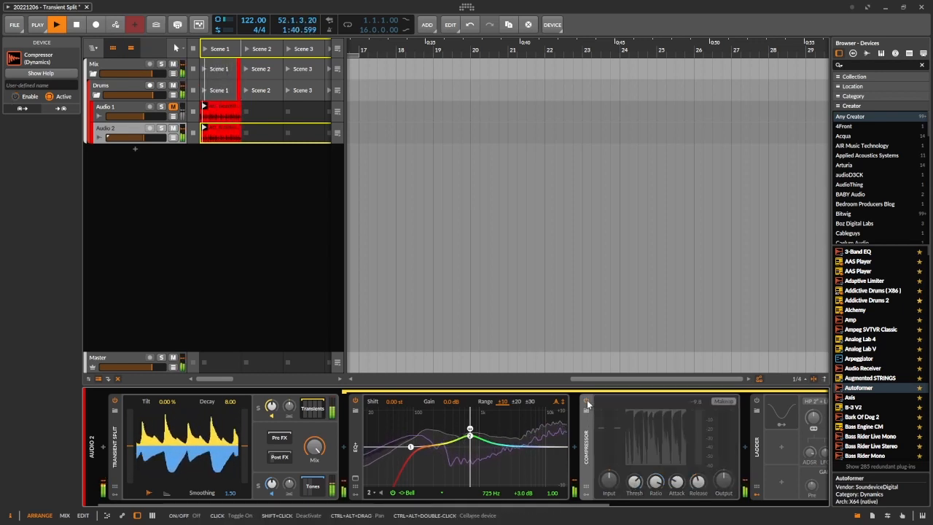
pyautogui.click(588, 404)
pyautogui.click(588, 403)
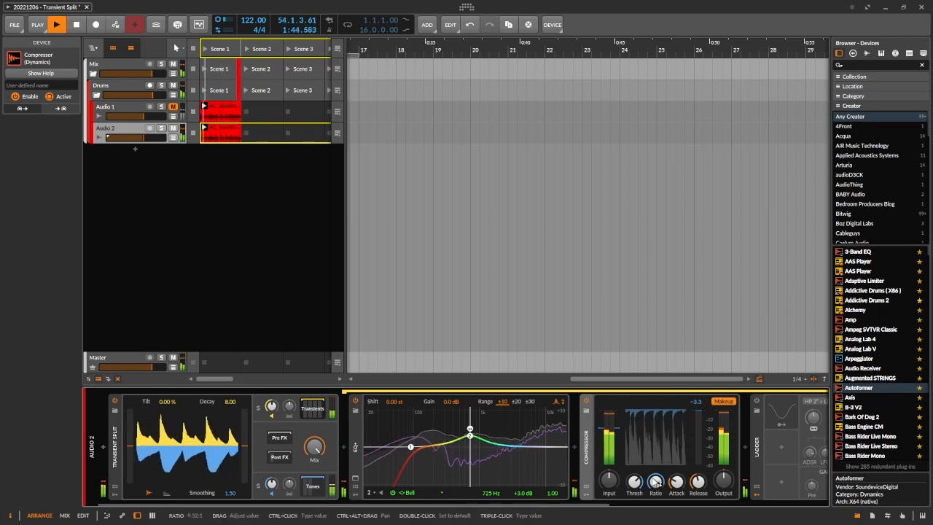
# Step: Adjust the Compressor's Ratio to 3.57:1 and Threshold to -24.5 dB, compare it bypassed and enabled, and fine-tune the threshold further
pyautogui.moveTo(653, 488); pyautogui.dragTo(653, 511)
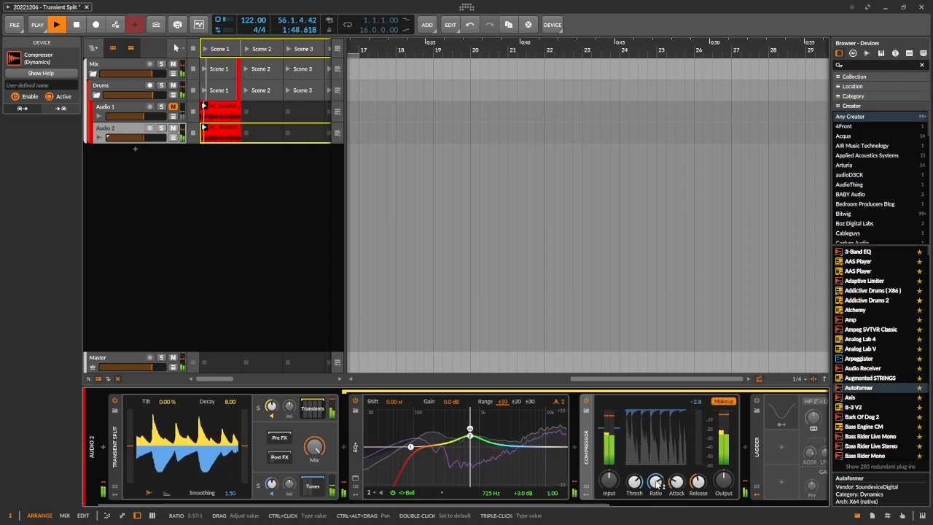
pyautogui.moveTo(635, 482); pyautogui.dragTo(635, 509)
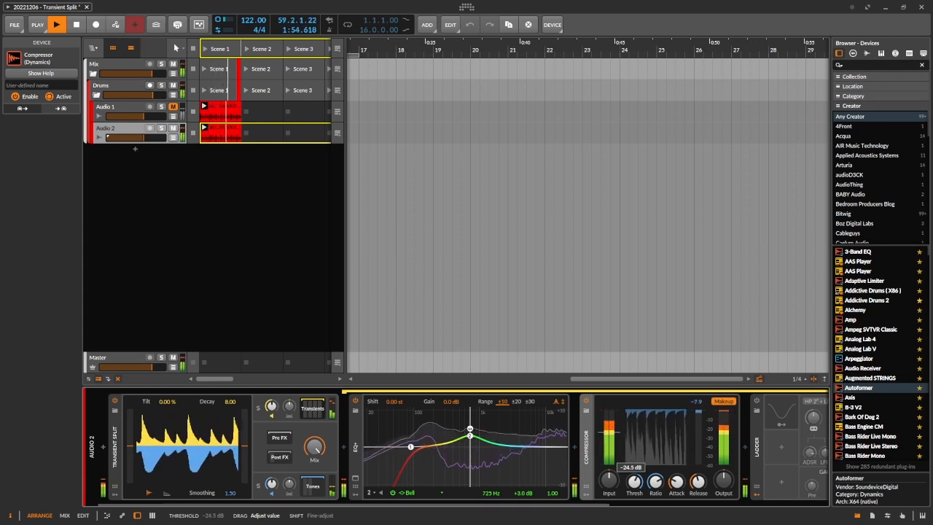
pyautogui.click(587, 402)
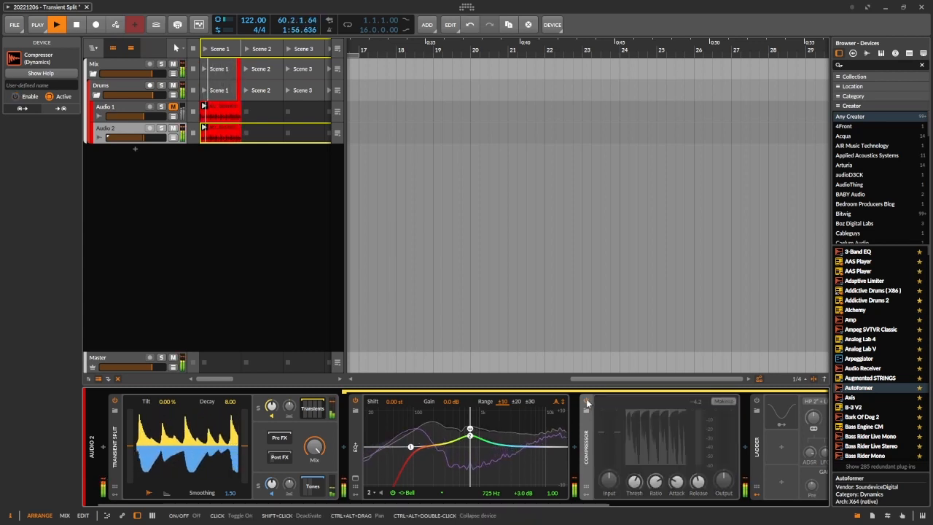
pyautogui.click(587, 402)
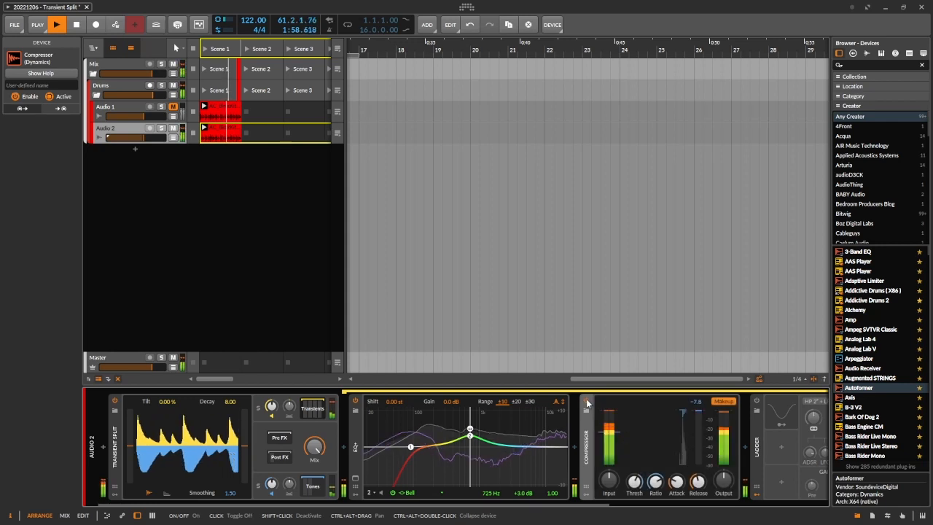
pyautogui.moveTo(635, 481); pyautogui.dragTo(658, 496)
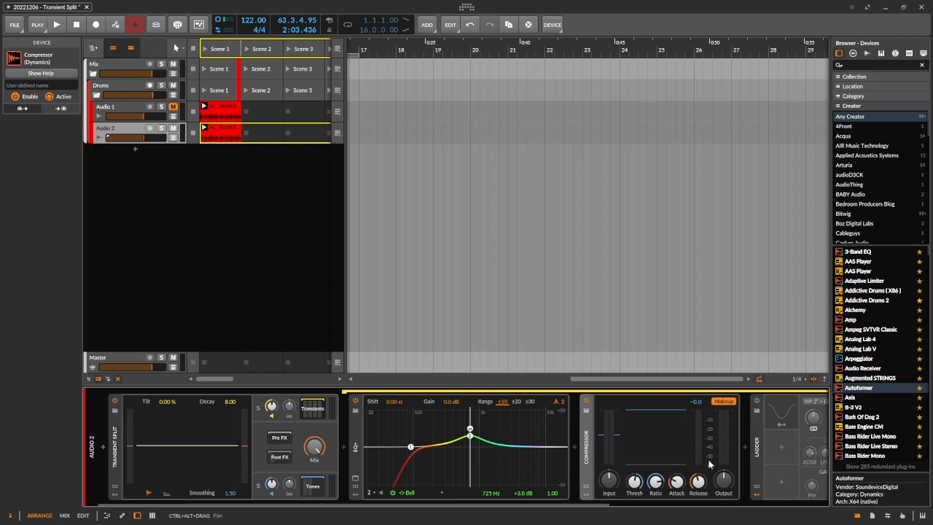
pyautogui.scroll(-5, 716, 462)
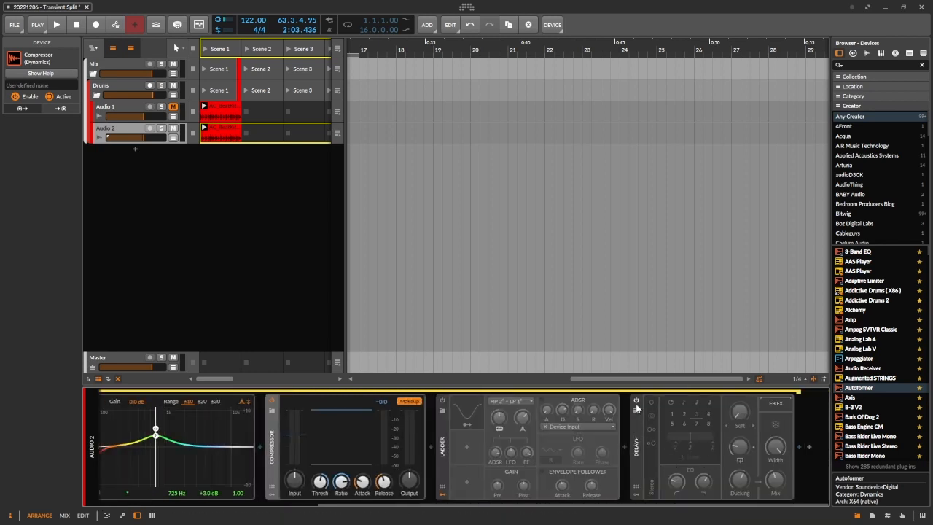
# Step: Enable Delay+ in the Transients chain and compare it bypassed and enabled during playback
pyautogui.click(638, 401)
pyautogui.press('space')
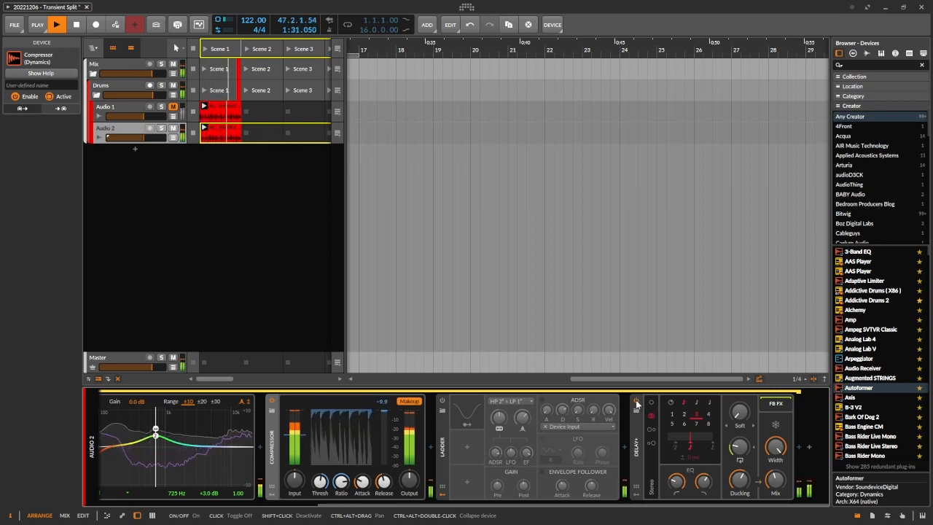
pyautogui.click(637, 402)
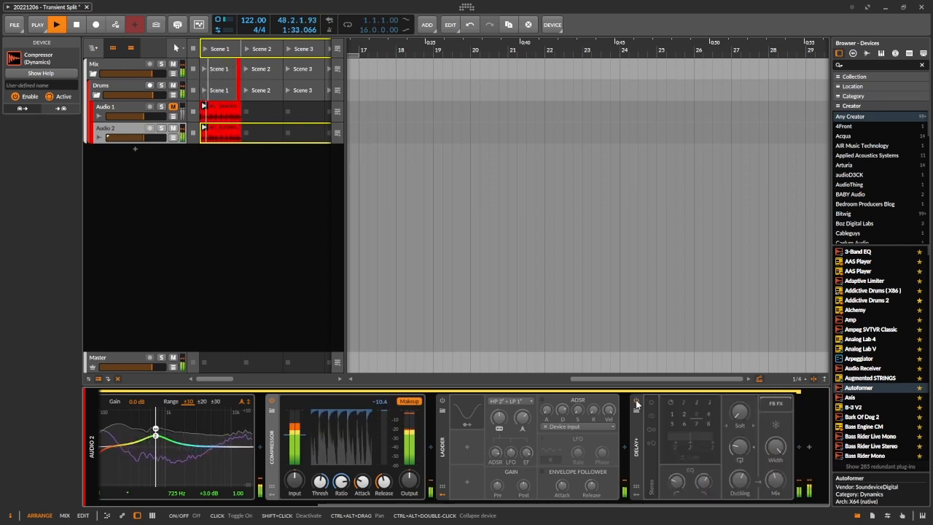
pyautogui.click(637, 402)
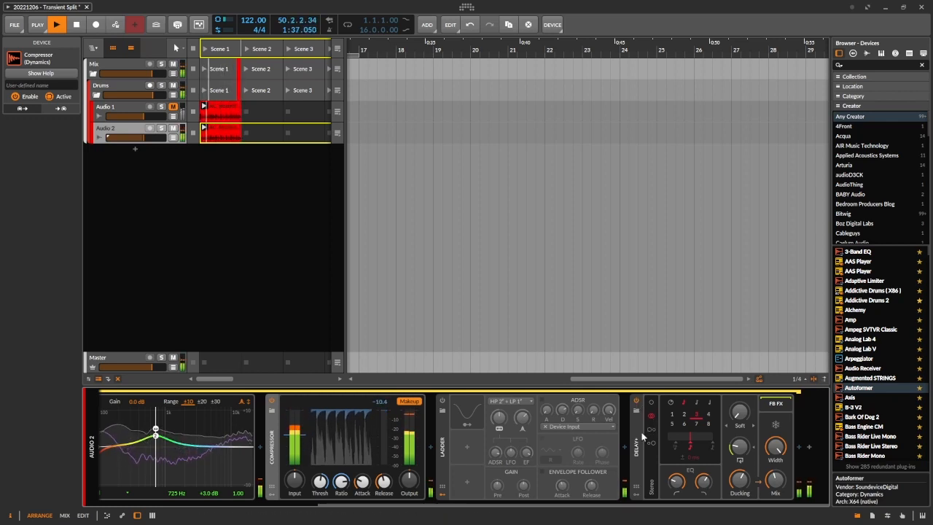
pyautogui.press('space')
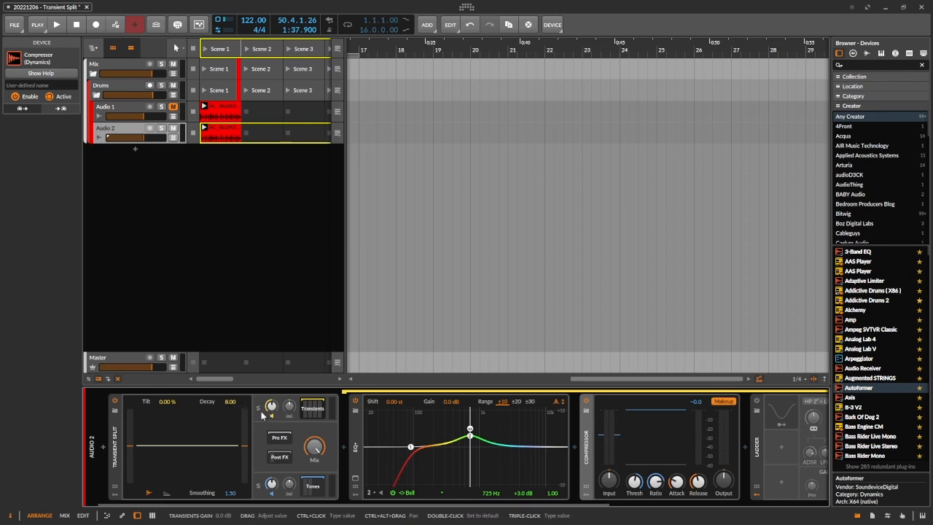
# Step: Play the drums, audition Transient Split's Decay at 7.08, and return it to 8.00
pyautogui.scroll(-5, 292, 420)
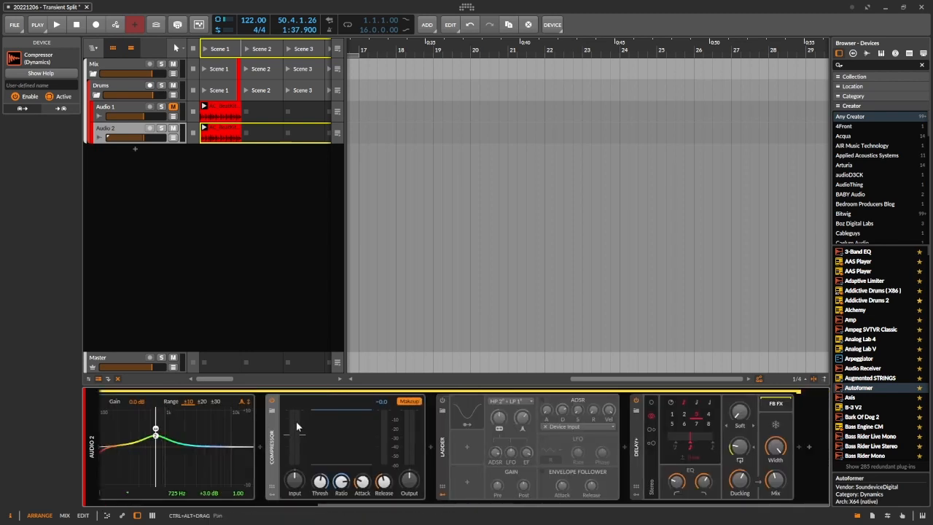
pyautogui.press('space')
pyautogui.scroll(5, 407, 453)
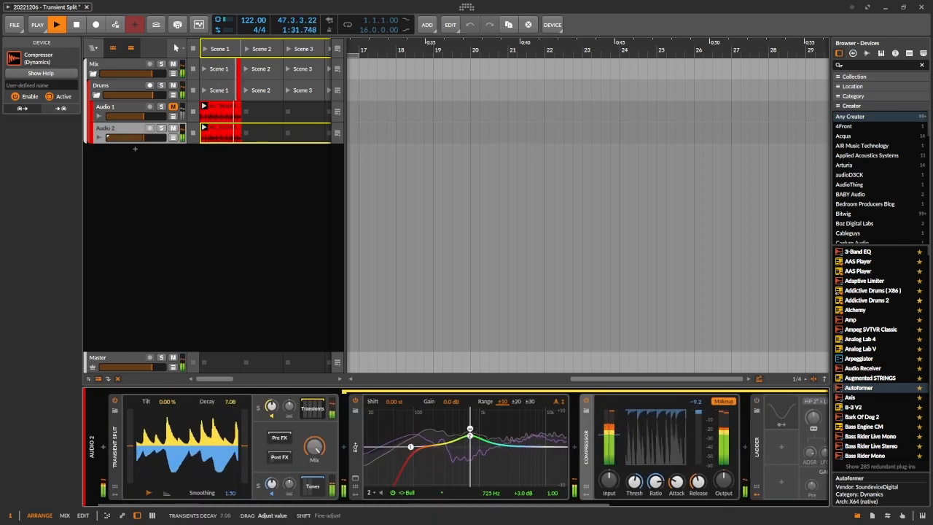
pyautogui.moveTo(231, 403)
pyautogui.mouseDown()
pyautogui.moveTo(231, 325)
pyautogui.moveTo(231, 403)
pyautogui.moveTo(231, 389)
pyautogui.mouseUp()
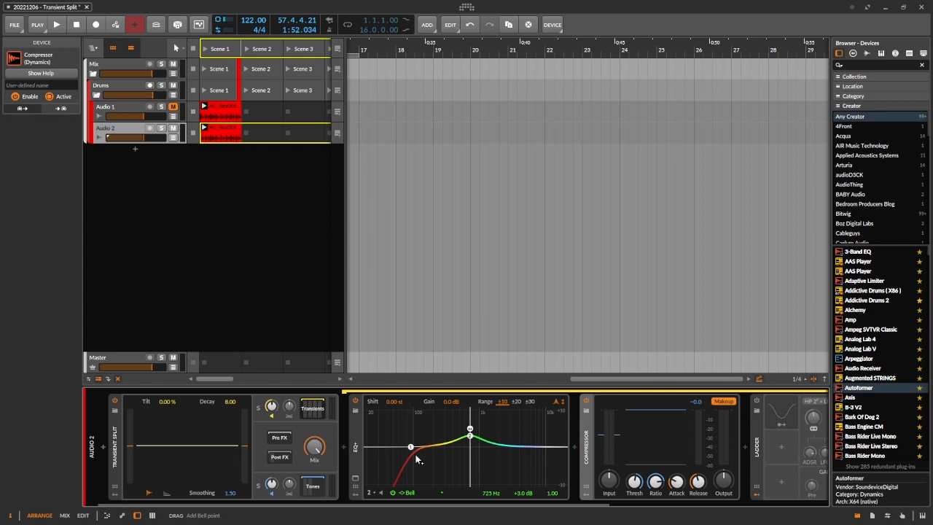
# Step: Show the Tones chain and insert a Bit-8 device between its EQ+ and Phaser+
pyautogui.click(314, 493)
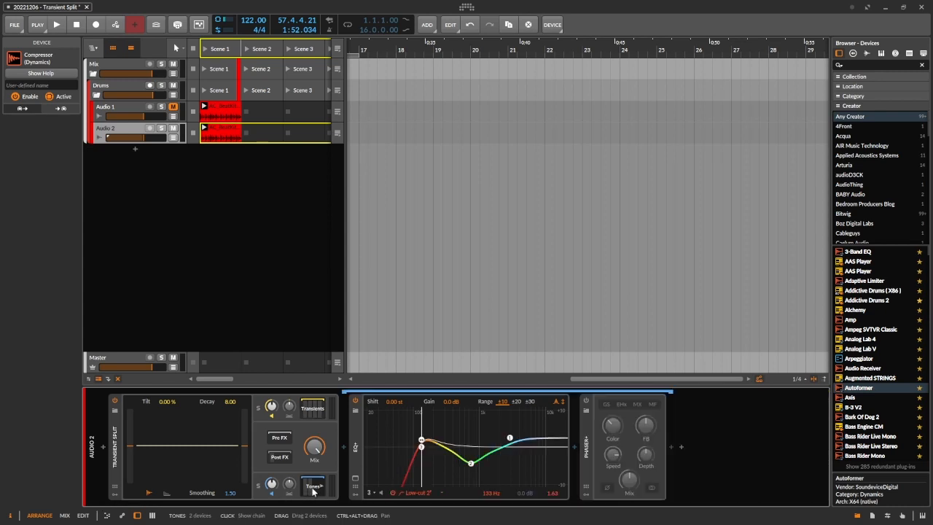
pyautogui.click(574, 451)
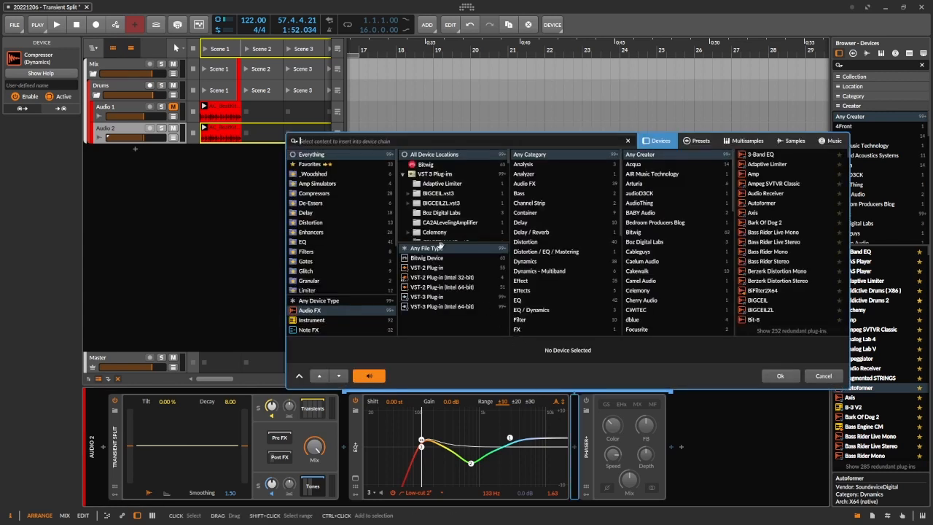
pyautogui.write('bit')
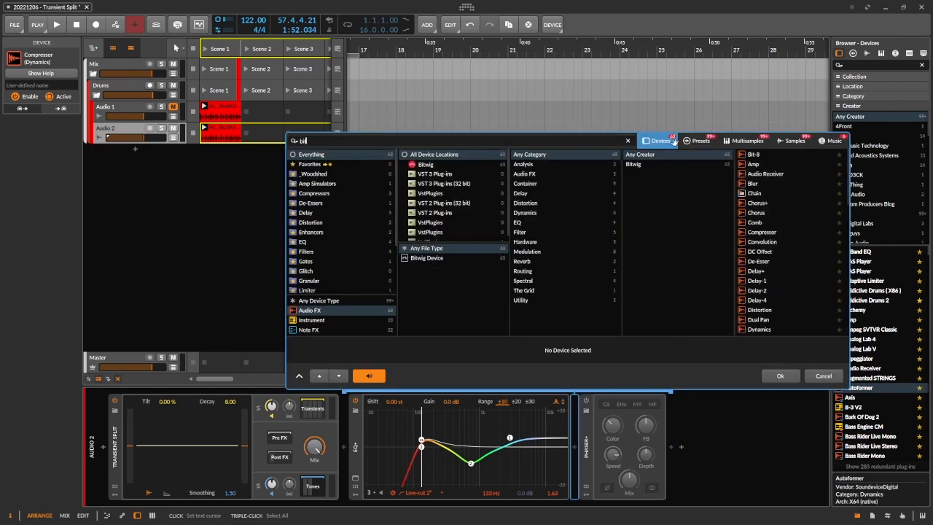
pyautogui.doubleClick(755, 154)
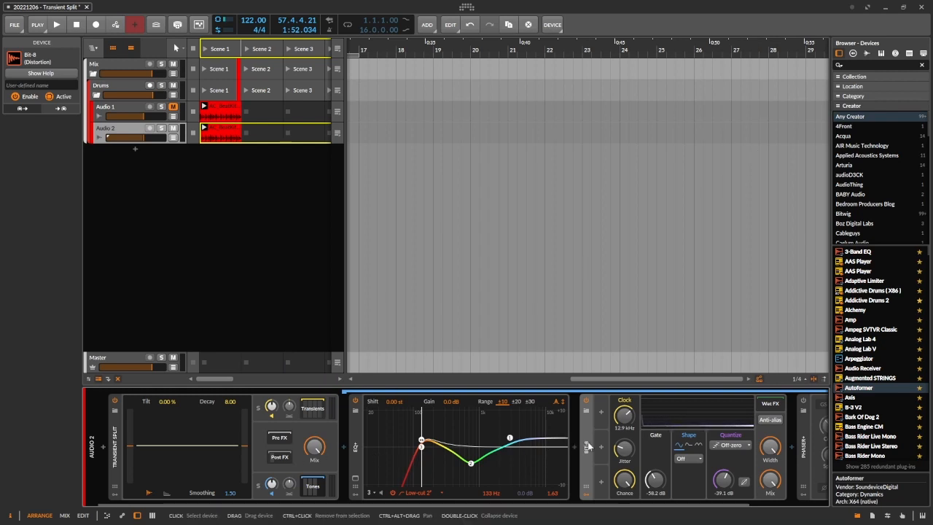
# Step: Audition Bit-8 during playback and set its Mix to 64.5%
pyautogui.press('space')
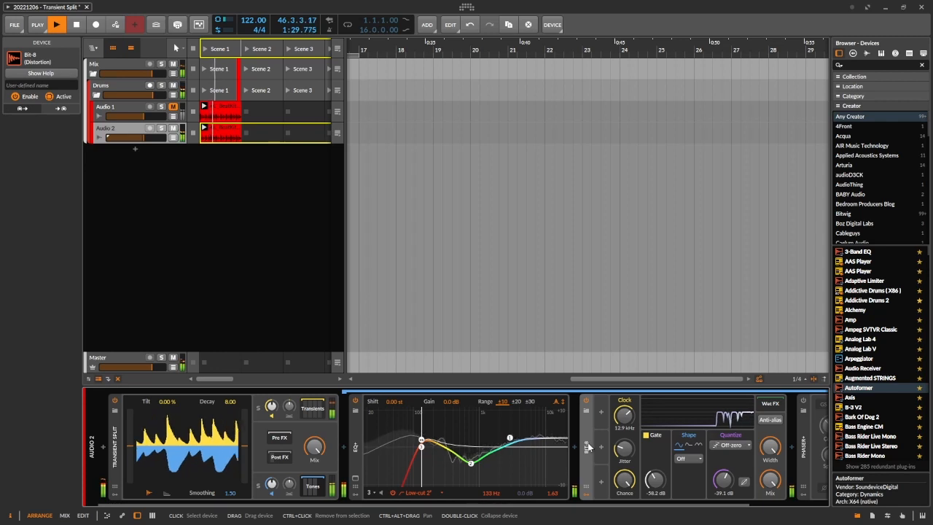
pyautogui.moveTo(771, 479)
pyautogui.mouseDown()
pyautogui.moveTo(771, 506)
pyautogui.moveTo(771, 484)
pyautogui.mouseUp()
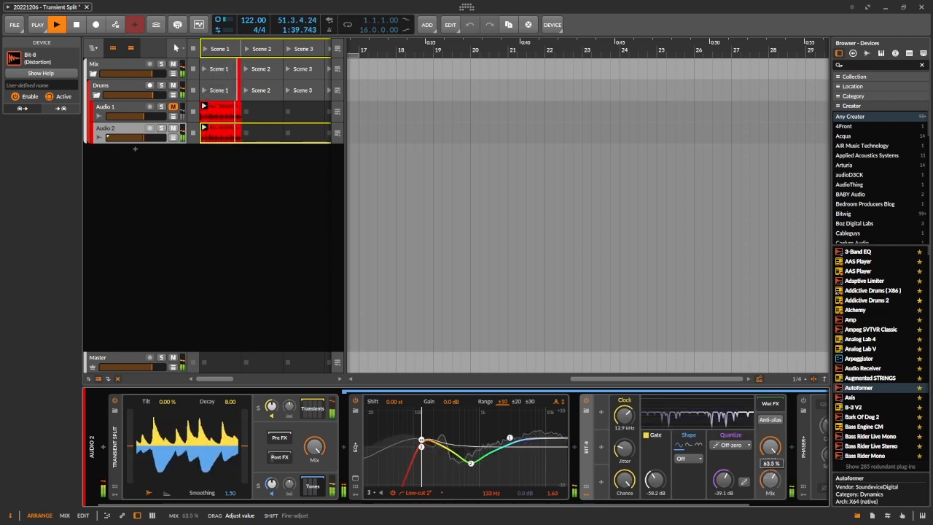
pyautogui.moveTo(771, 477); pyautogui.dragTo(771, 475)
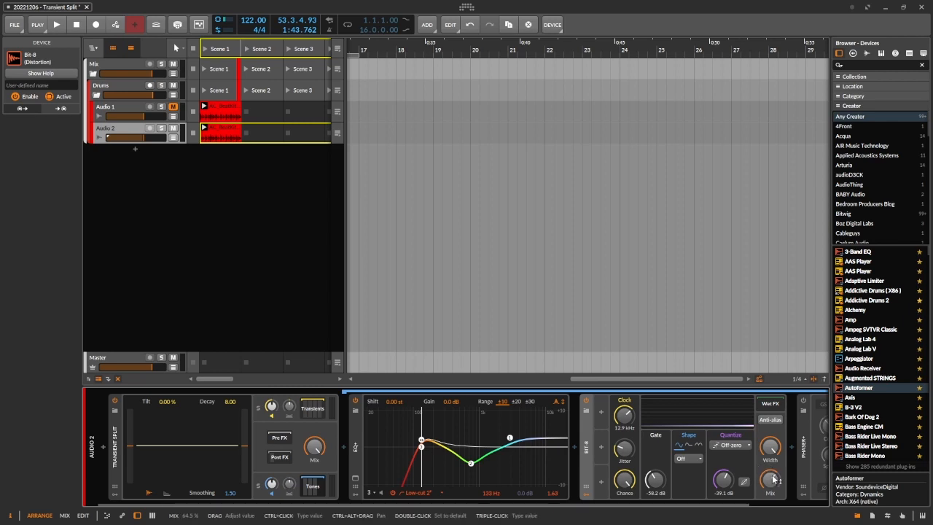
# Step: Show the Transients chain, bypass its Delay+ device, and restart playback
pyautogui.click(315, 410)
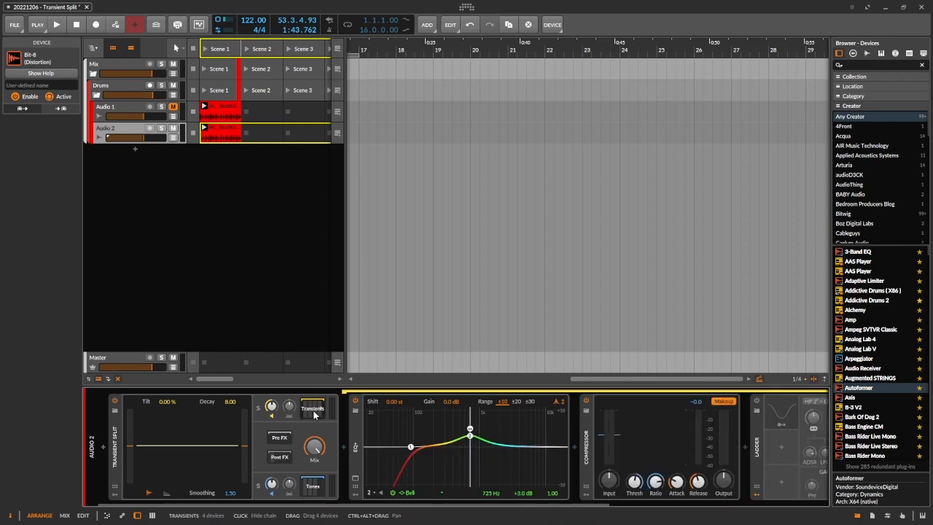
pyautogui.hscroll(2, 619, 479)
pyautogui.hscroll(2, 617, 475)
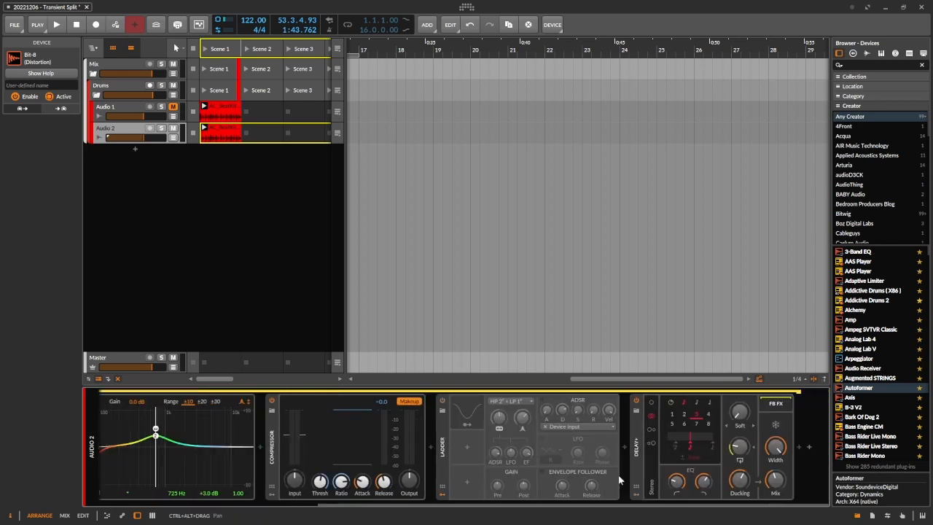
pyautogui.click(637, 401)
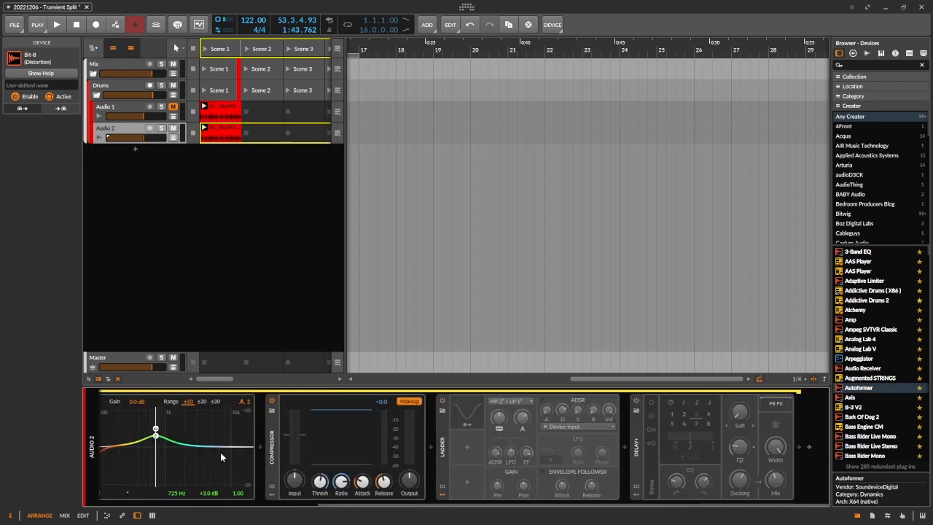
pyautogui.hscroll(-4, 207, 445)
pyautogui.press('space')
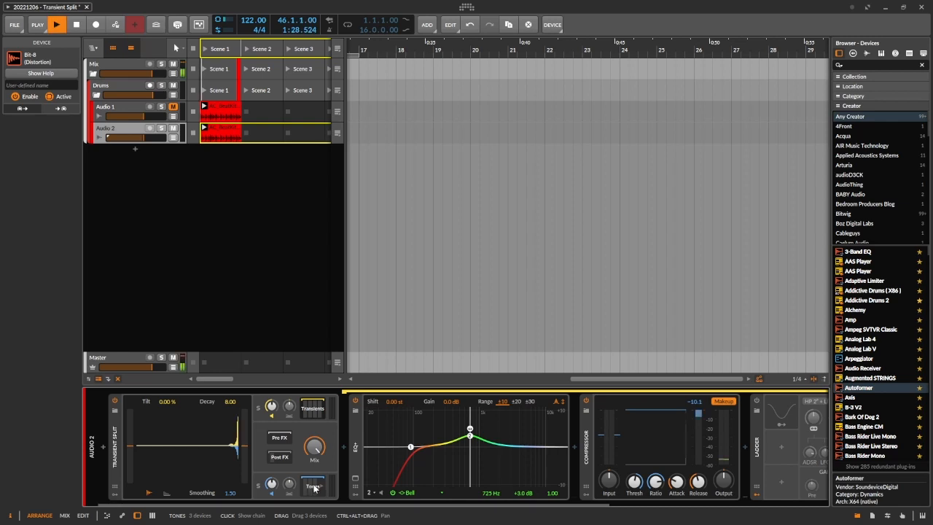
# Step: Show the Tones chain, lower Bit-8's Mix, and set Transient Split's Decay to 4.57
pyautogui.click(313, 486)
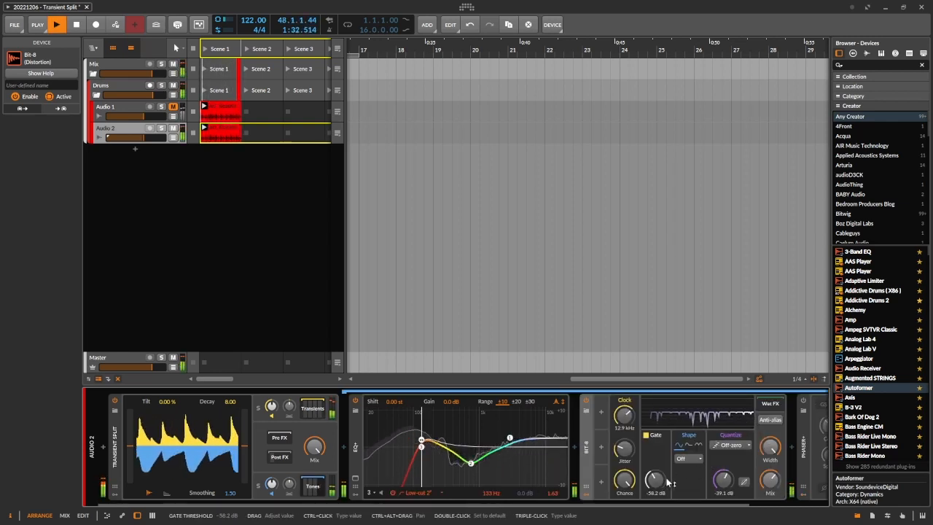
pyautogui.moveTo(771, 480)
pyautogui.mouseDown()
pyautogui.moveTo(771, 515)
pyautogui.moveTo(772, 497)
pyautogui.mouseUp()
pyautogui.moveTo(227, 403); pyautogui.dragTo(227, 423)
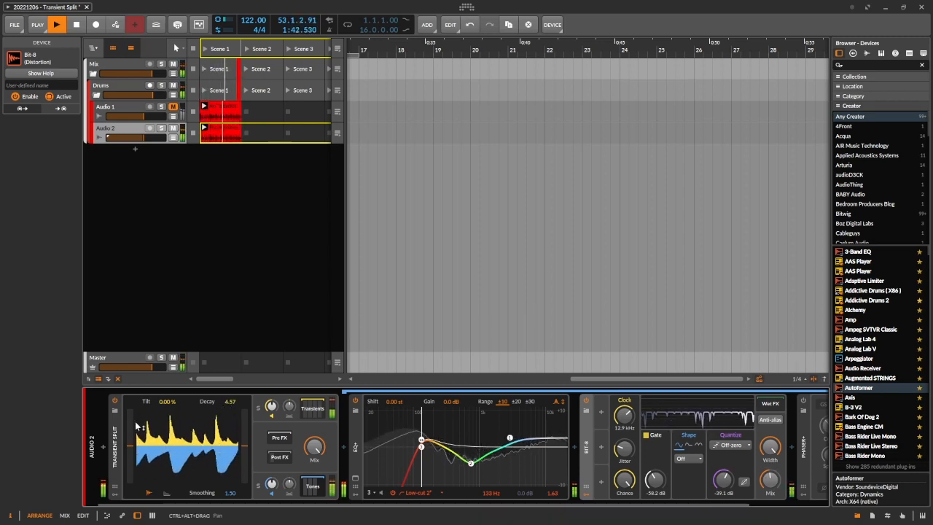
# Step: Show the Transients chain and adjust the Compressor's Ratio during playback
pyautogui.click(312, 409)
pyautogui.scroll(-4, 714, 440)
pyautogui.scroll(4, 659, 449)
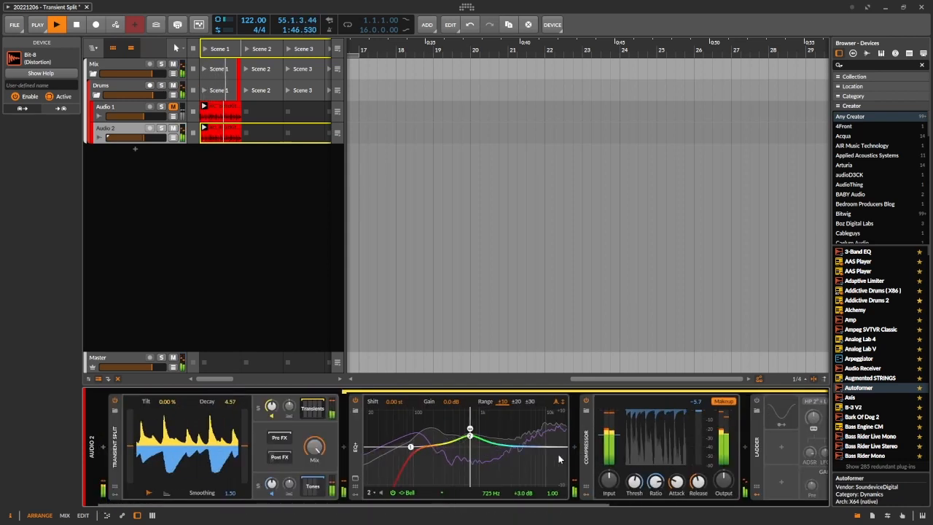
pyautogui.moveTo(655, 483); pyautogui.dragTo(634, 481)
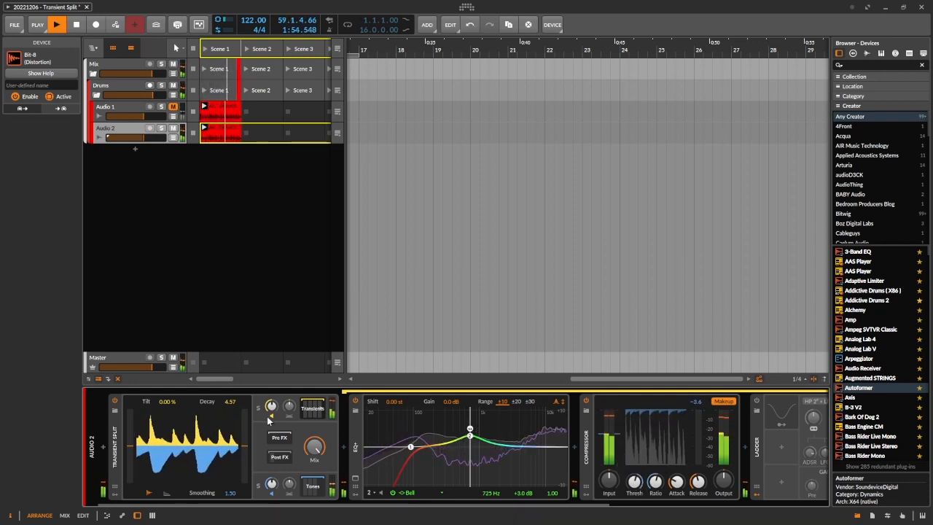
# Step: Show and solo the Tones chain, and raise Bit-8's Mix while listening to the tones alone
pyautogui.click(314, 488)
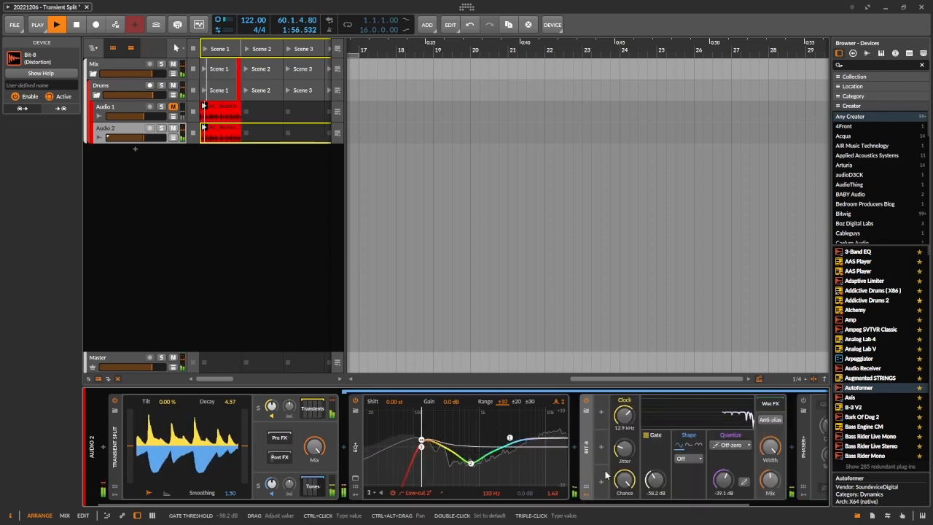
pyautogui.click(258, 485)
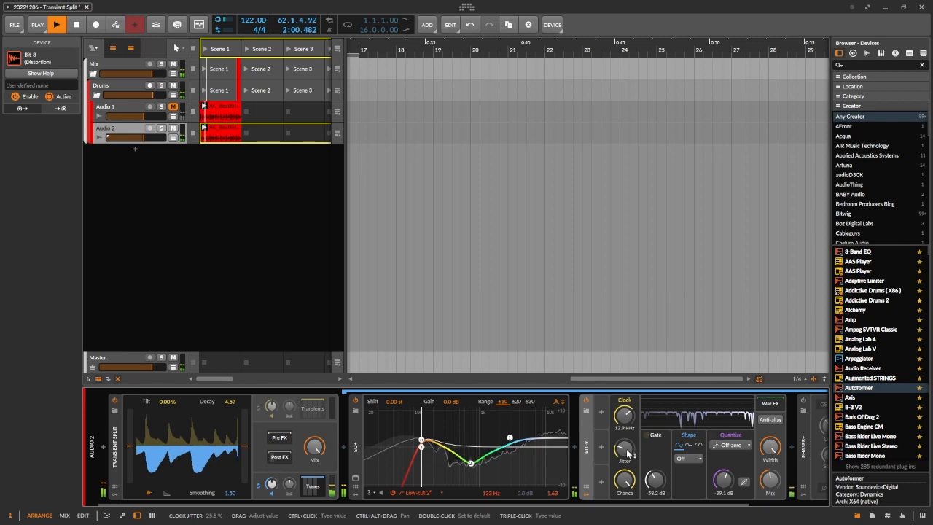
pyautogui.moveTo(771, 480)
pyautogui.mouseDown()
pyautogui.moveTo(770, 418)
pyautogui.moveTo(770, 488)
pyautogui.moveTo(771, 466)
pyautogui.mouseUp()
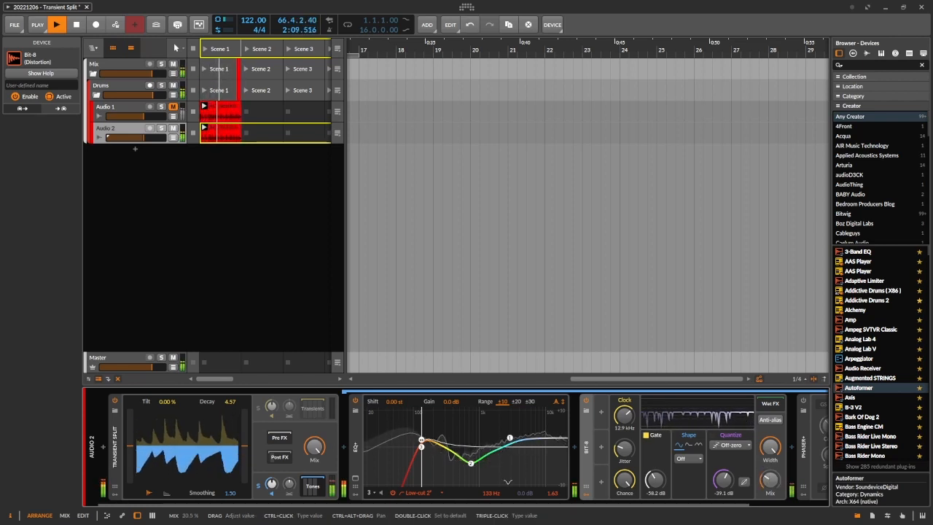
# Step: Switch the solo to Transients, clear it to hear both parts together, and stop playback
pyautogui.click(260, 407)
pyautogui.click(259, 408)
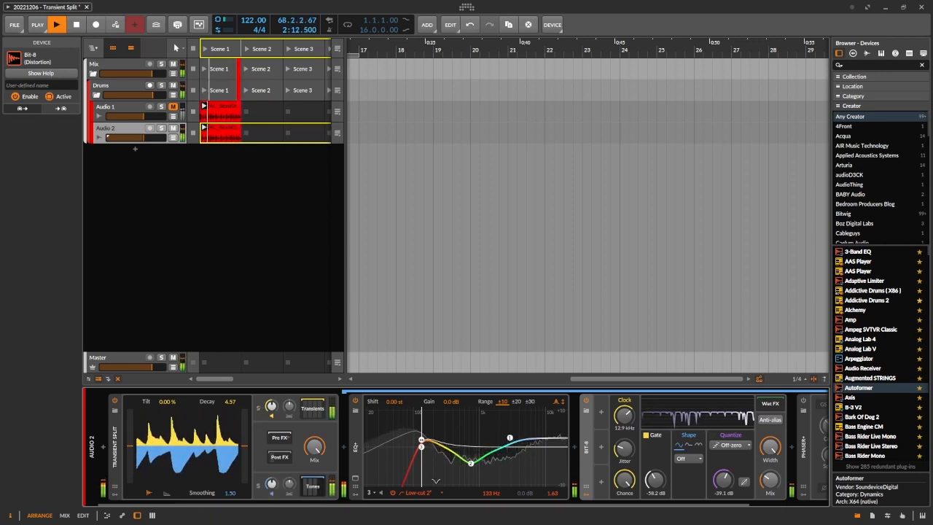
pyautogui.press('space')
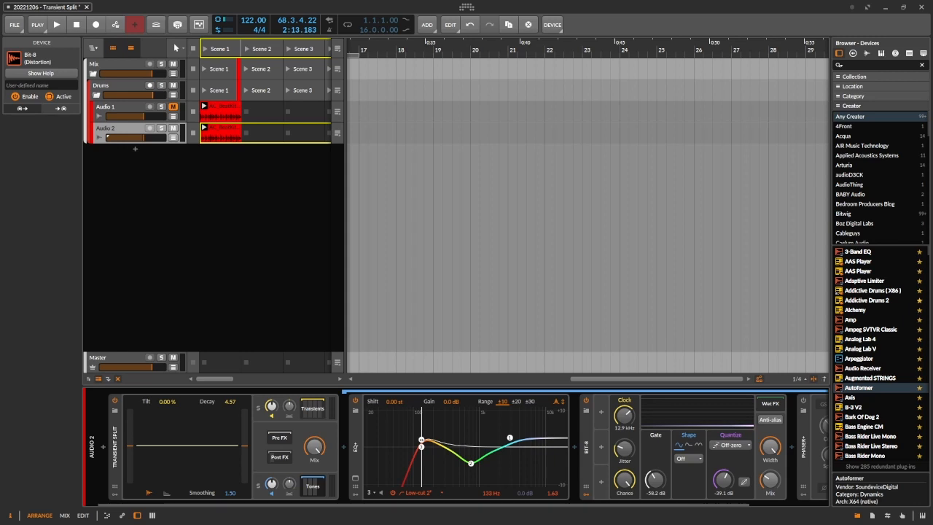
# Step: Restart playback and enable the Phaser+ after Bit-8 in the Tones chain
pyautogui.click(213, 301)
pyautogui.press('space')
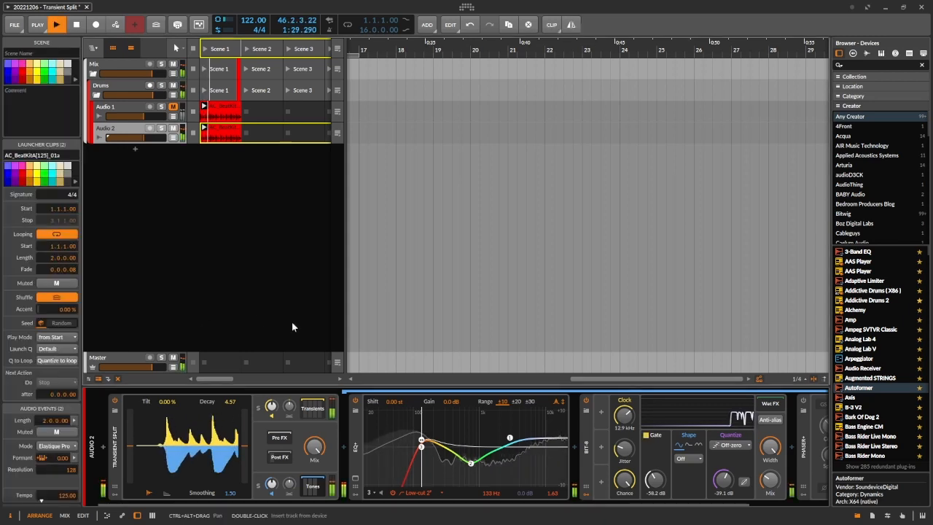
pyautogui.hscroll(2, 536, 442)
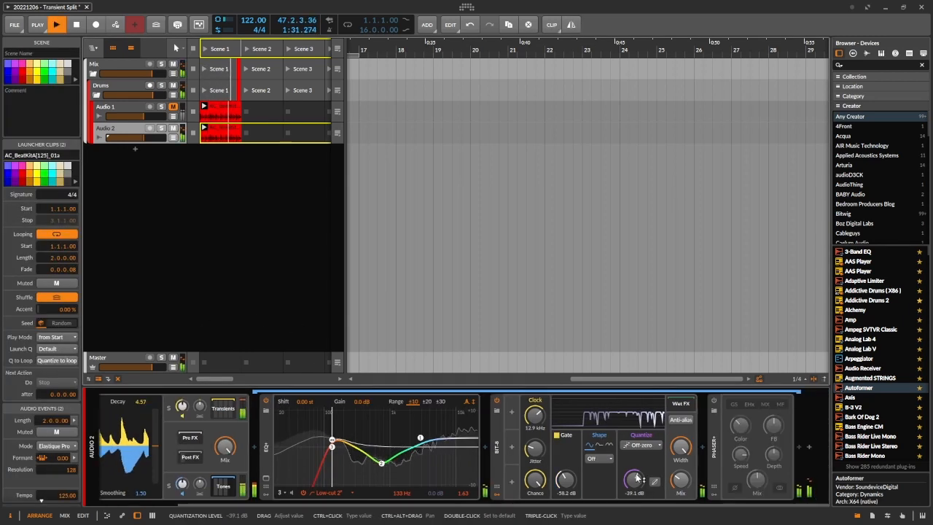
pyautogui.click(714, 401)
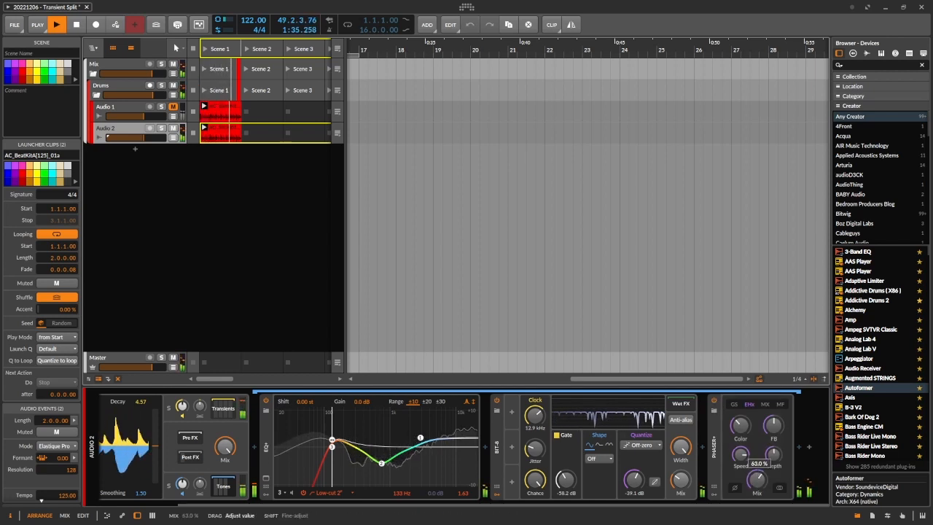
# Step: Show the Transients chain and enable its Ladder and Delay+ devices while the drums play
pyautogui.click(223, 486)
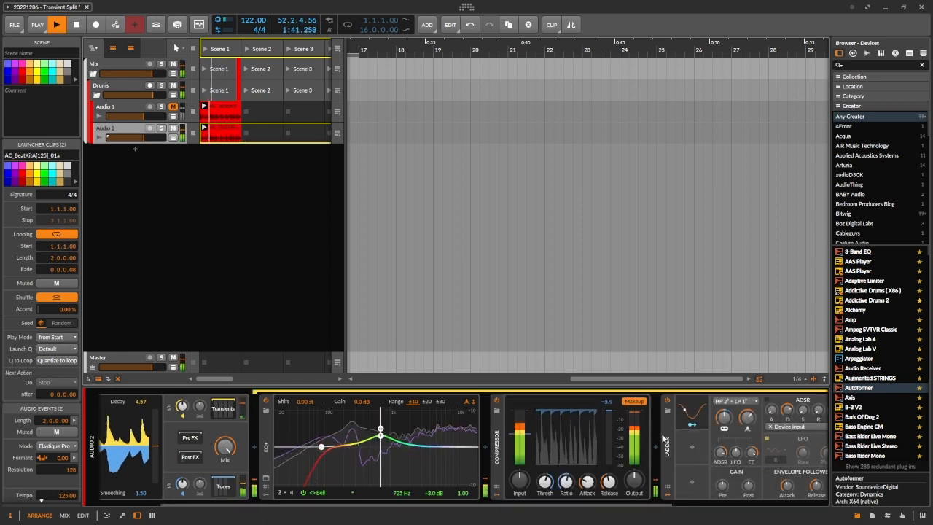
pyautogui.scroll(-3, 671, 448)
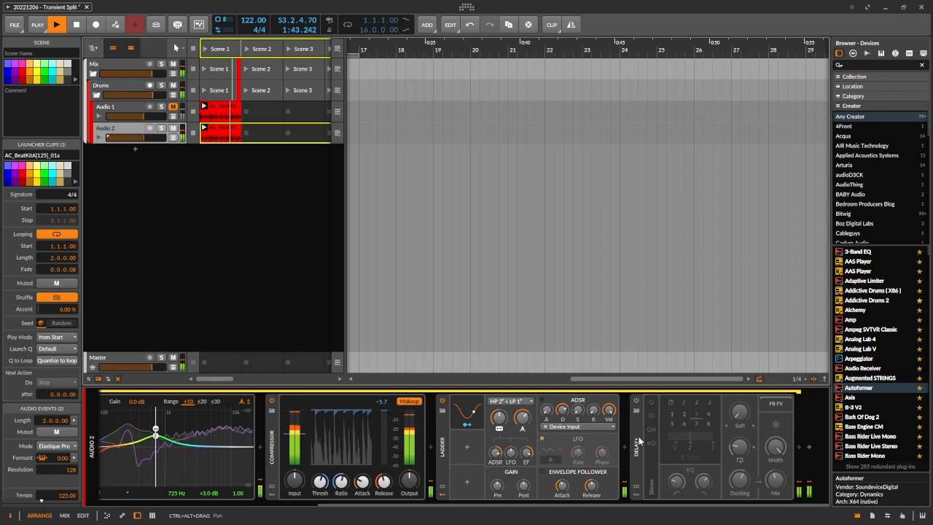
pyautogui.click(636, 401)
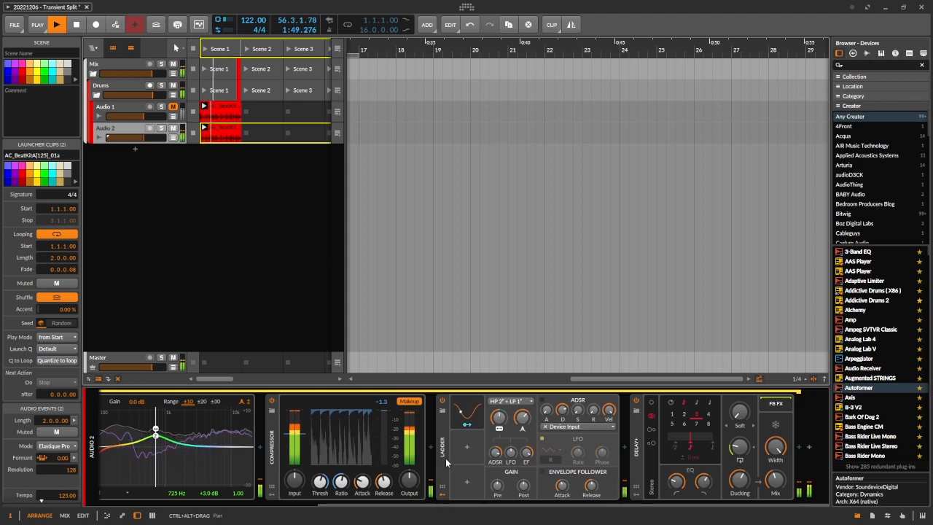
pyautogui.scroll(3, 446, 458)
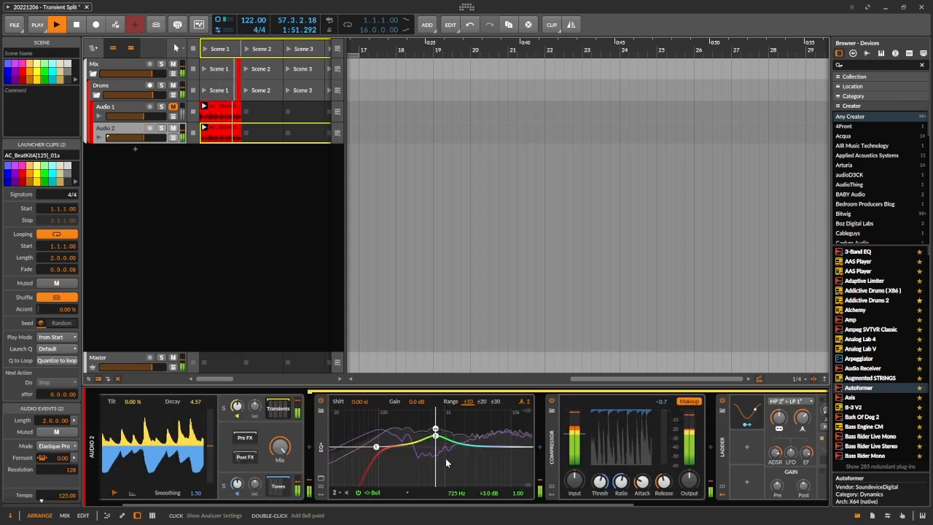
pyautogui.scroll(-2, 446, 458)
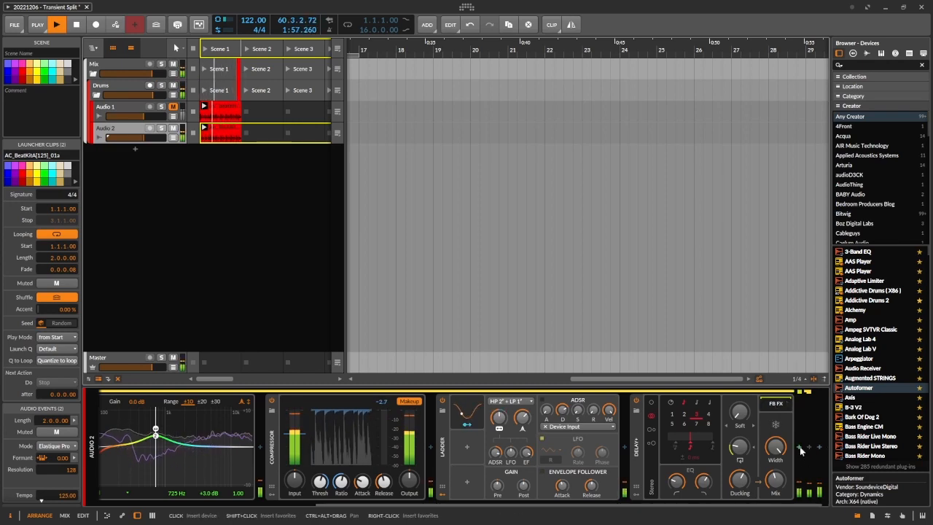
# Step: Search the device library for "pit" and insert Bitwig's Pitch Shifter after Delay+ in the Transients chain
pyautogui.click(801, 450)
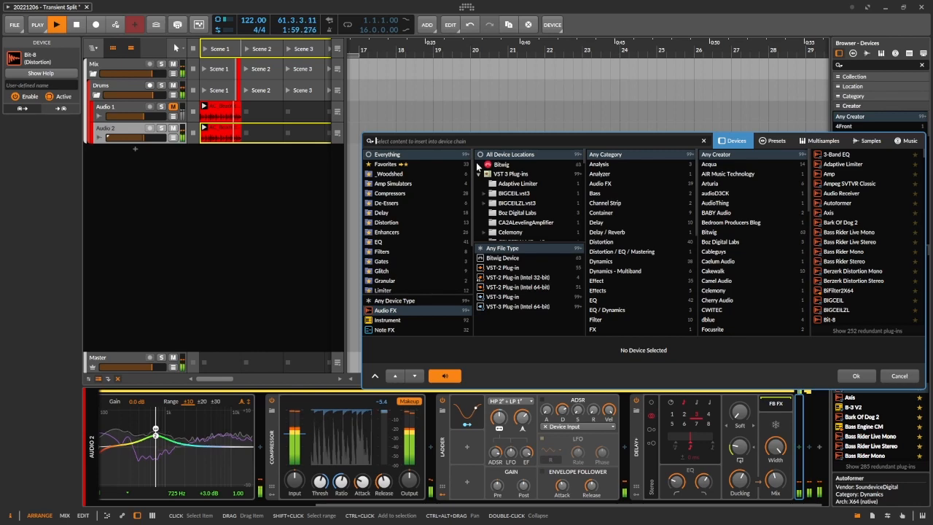
pyautogui.write('pit')
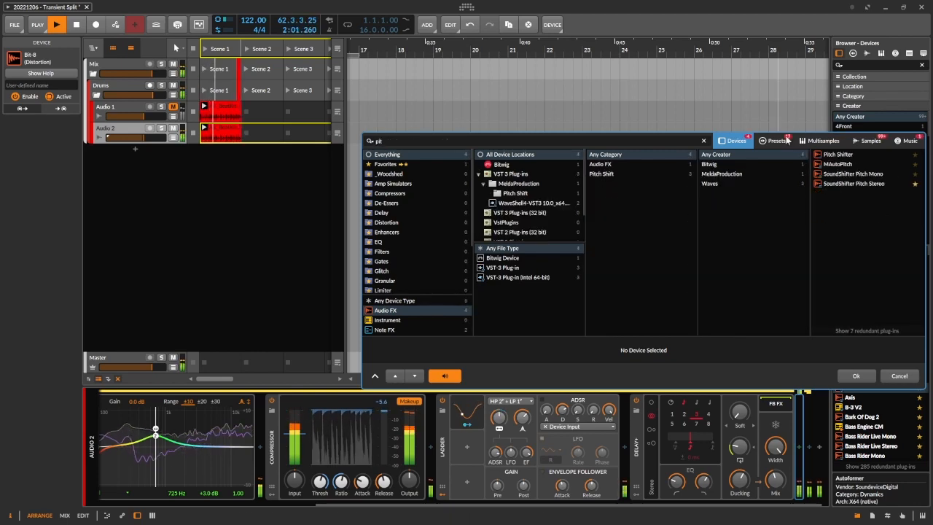
pyautogui.click(837, 154)
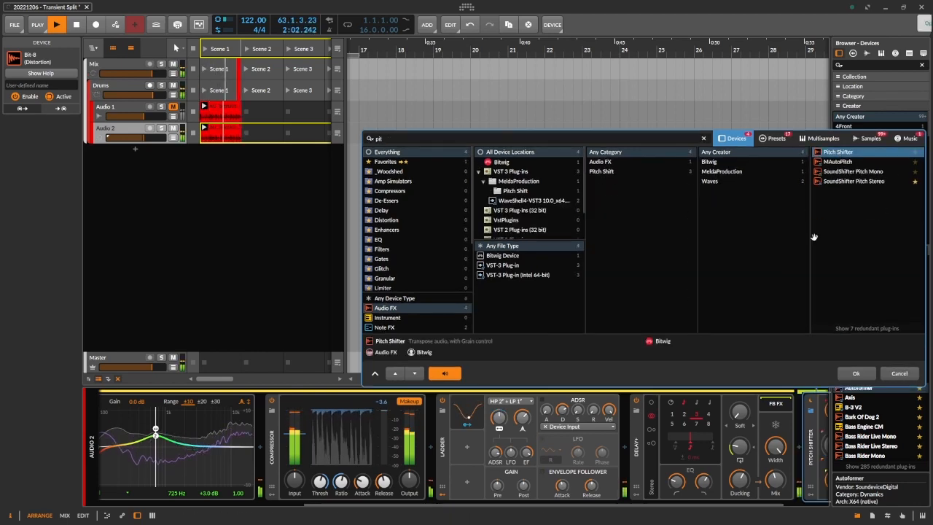
pyautogui.click(859, 374)
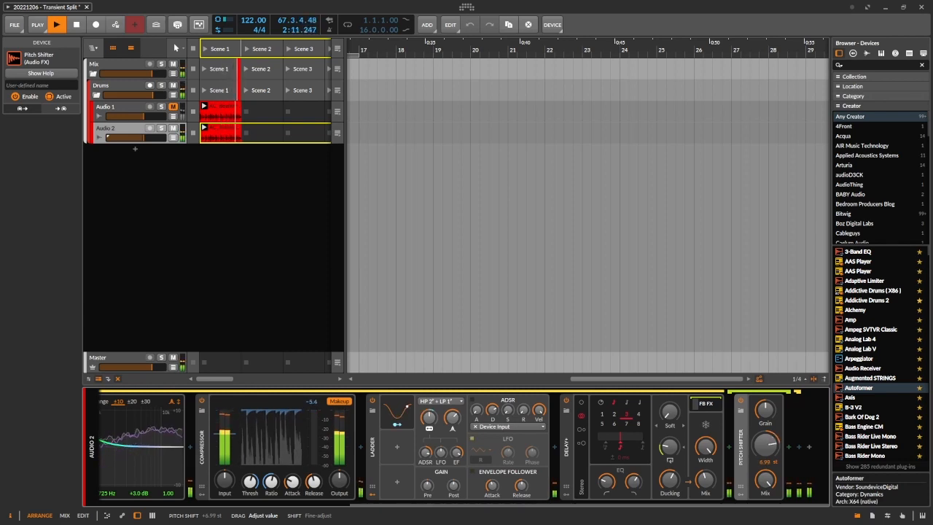
# Step: Set the Pitch Shifter's pitch to 8.10 st and try grain rates from about 3.6 to 81 Hz while the drums play
pyautogui.moveTo(766, 458); pyautogui.dragTo(766, 457)
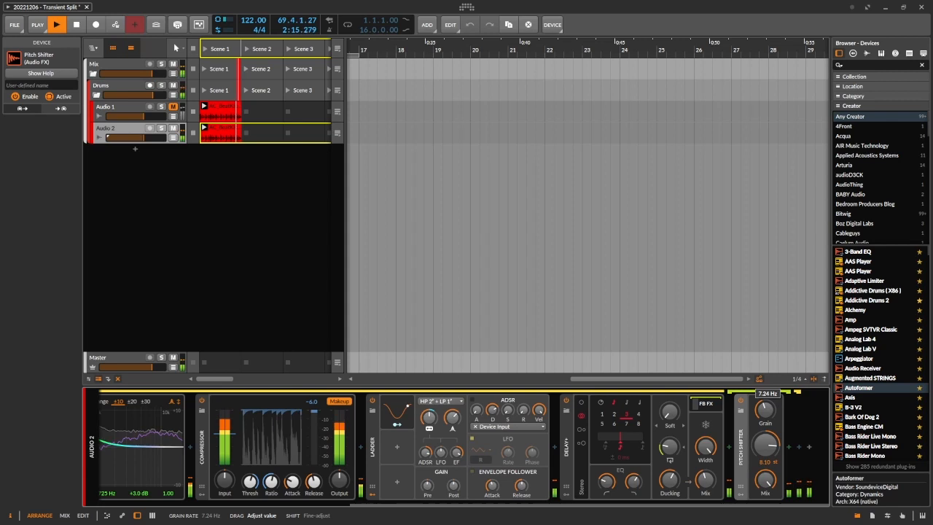
pyautogui.moveTo(765, 413); pyautogui.dragTo(765, 409)
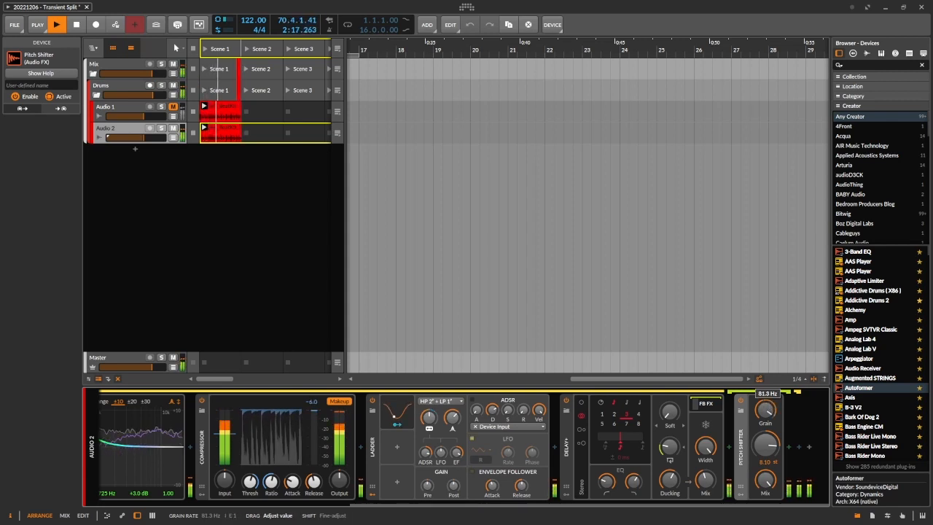
pyautogui.moveTo(765, 410); pyautogui.dragTo(764, 419)
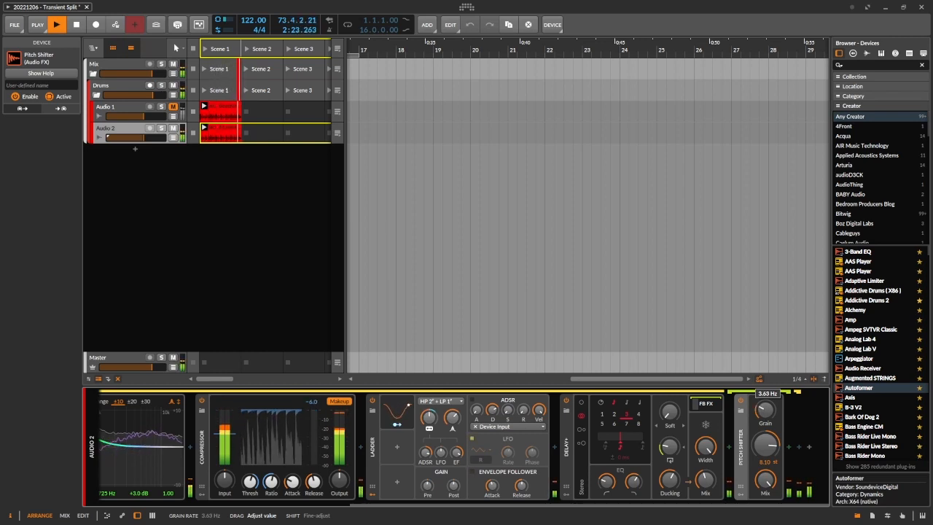
pyautogui.moveTo(765, 410); pyautogui.dragTo(765, 411)
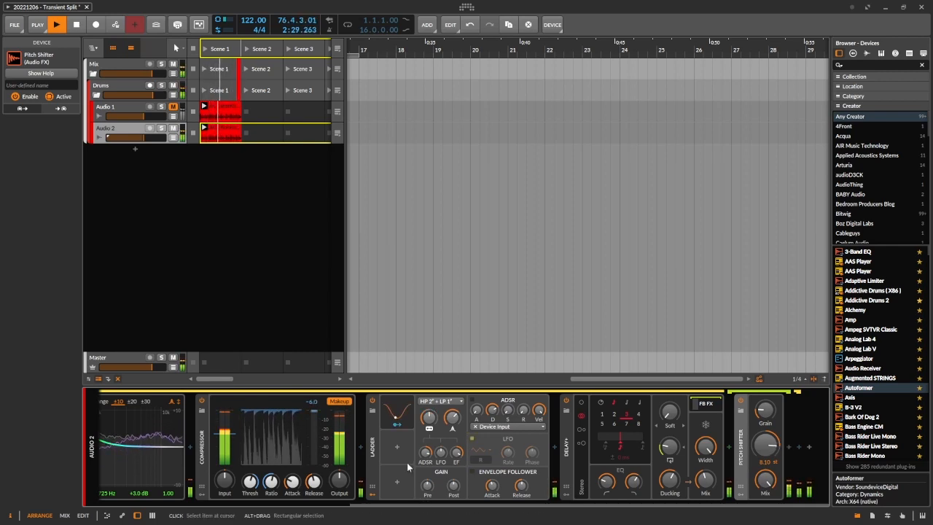
# Step: Vary Transient Split's overall Mix, trying 69.0 %, while listening to the processed drums, and stop playback
pyautogui.scroll(5, 407, 462)
pyautogui.moveTo(314, 446); pyautogui.dragTo(315, 472)
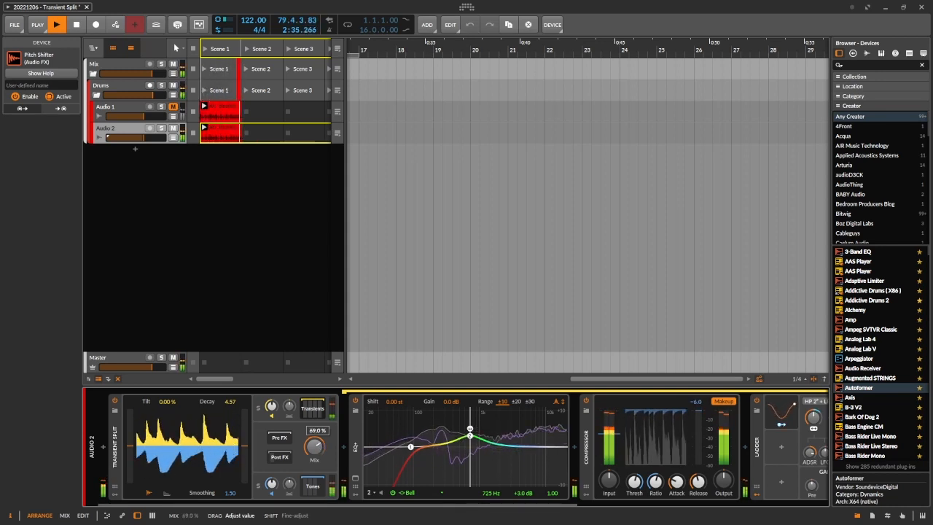
pyautogui.moveTo(314, 472); pyautogui.dragTo(315, 478)
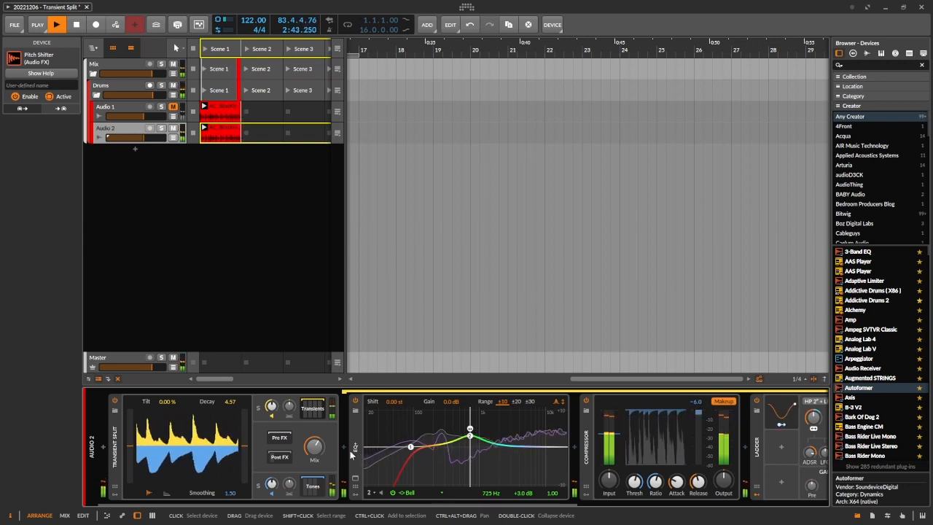
pyautogui.press('space')
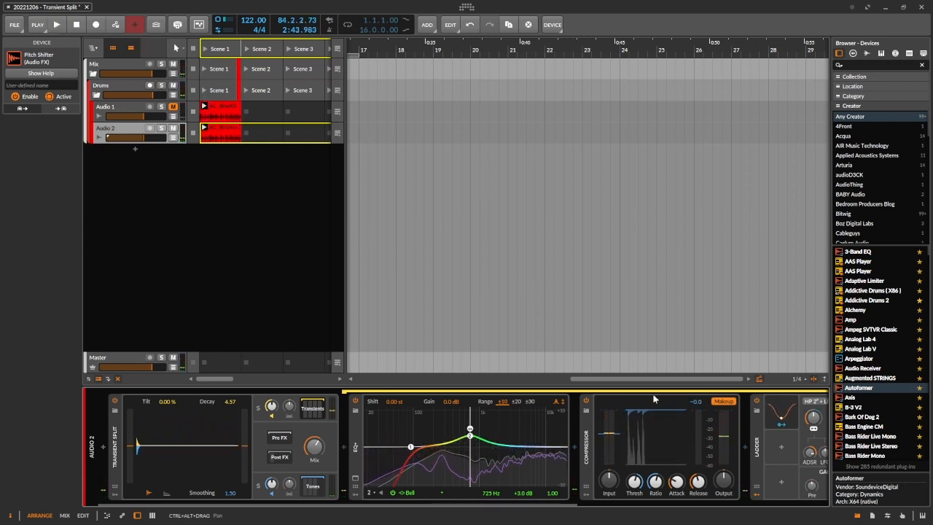